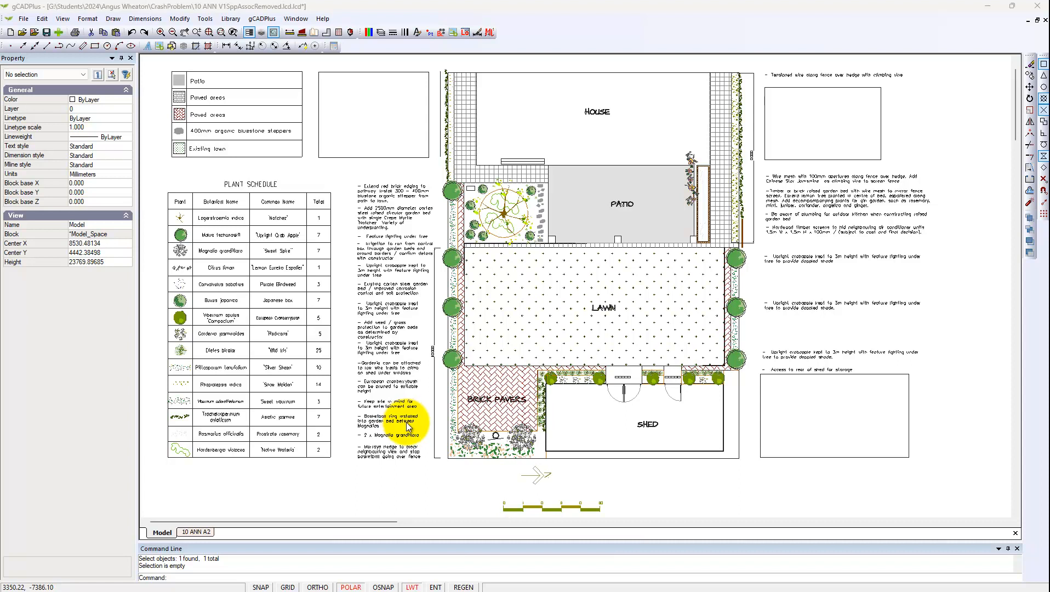
# - Find the stray green plant block lying far down and to the right of the garden plan and delete it
pyautogui.rightClick(348, 464)
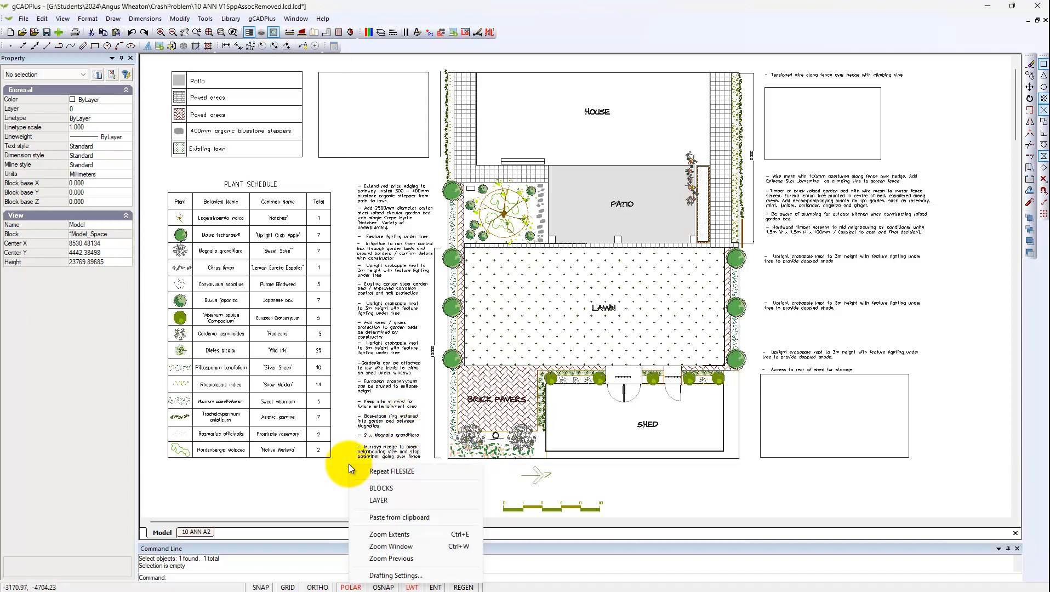
pyautogui.click(401, 533)
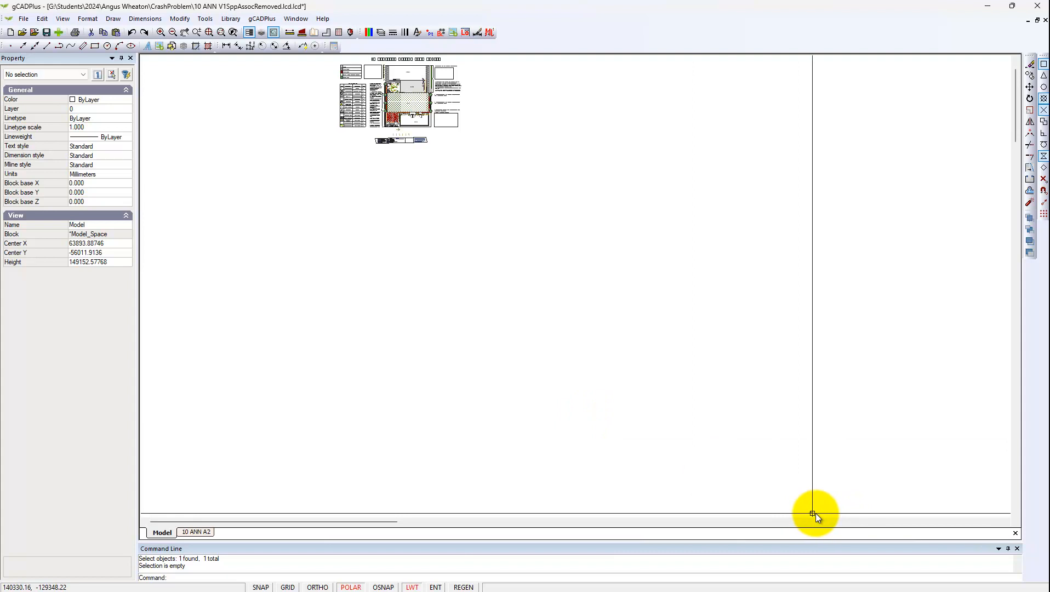
pyautogui.scroll(-1, 803, 497)
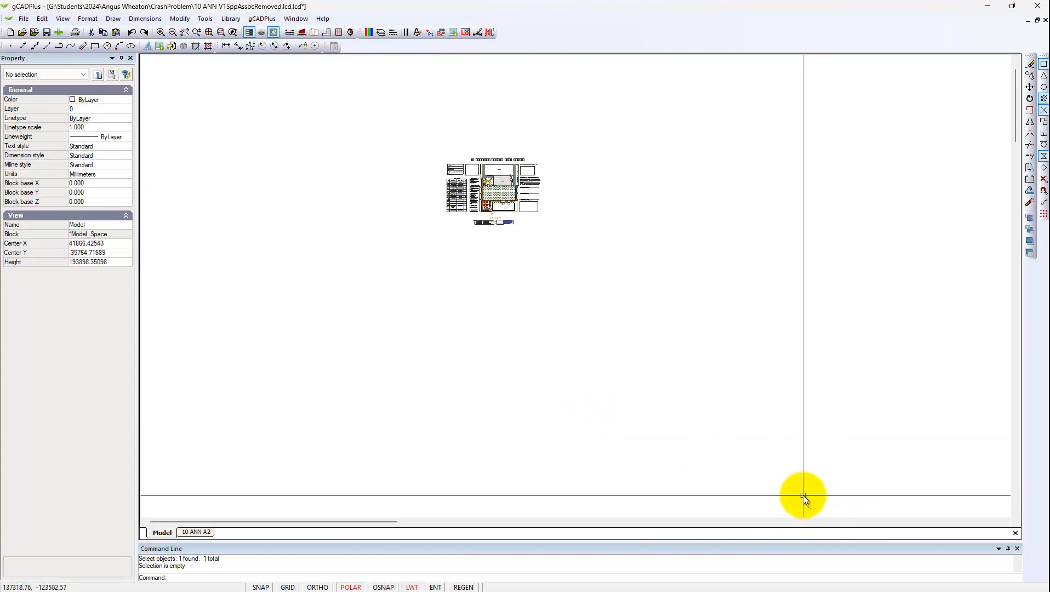
pyautogui.scroll(10, 815, 515)
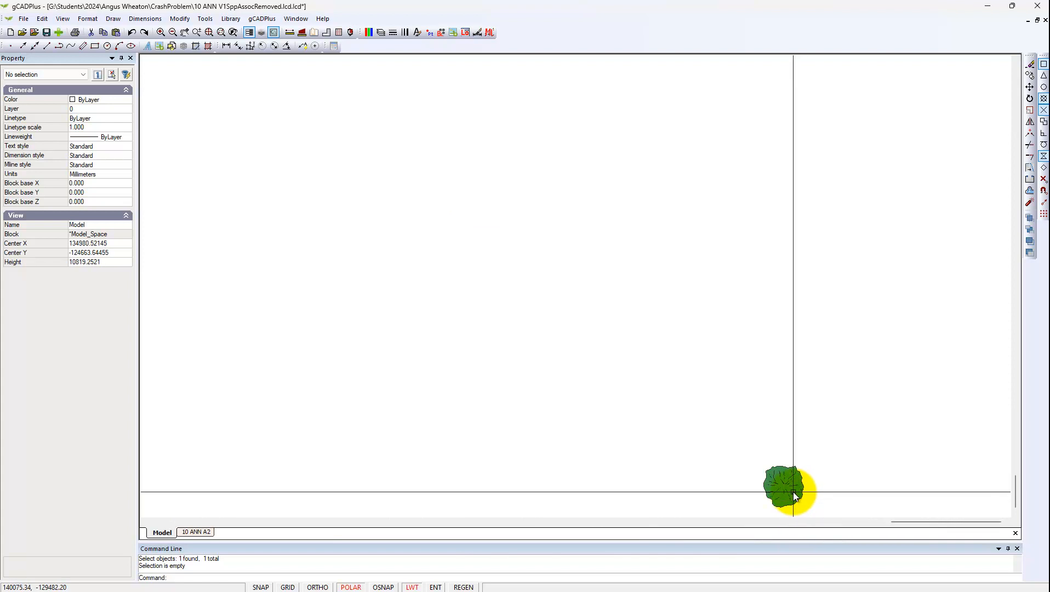
pyautogui.click(793, 491)
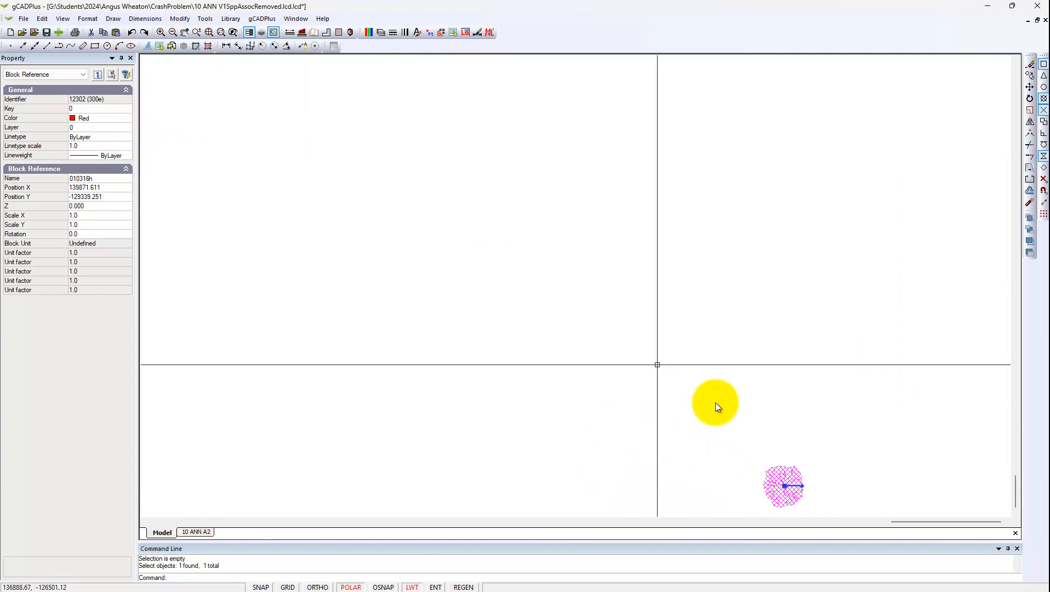
pyautogui.press('Escape')
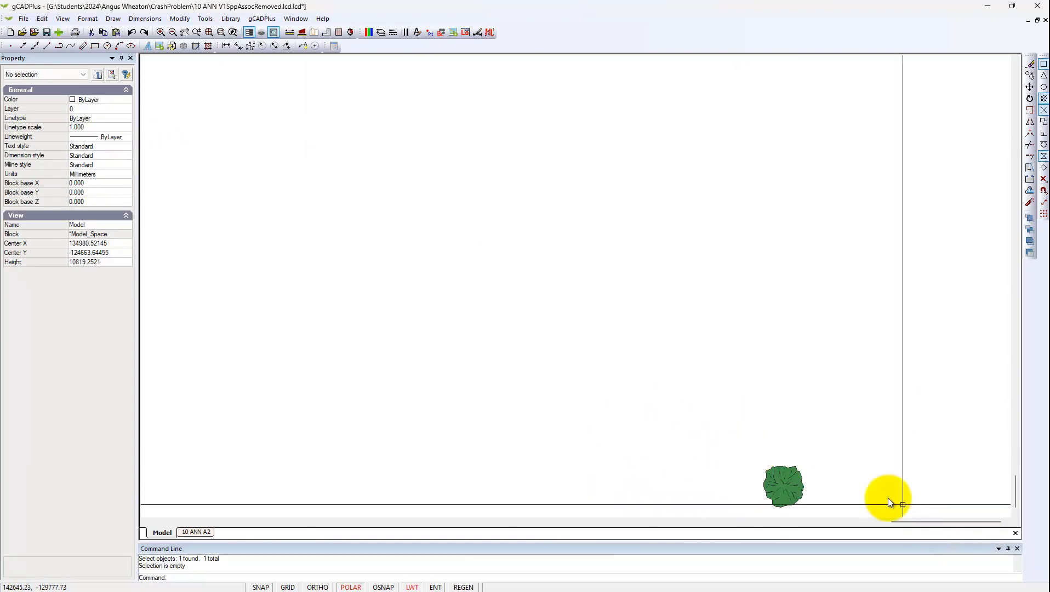
pyautogui.click(786, 492)
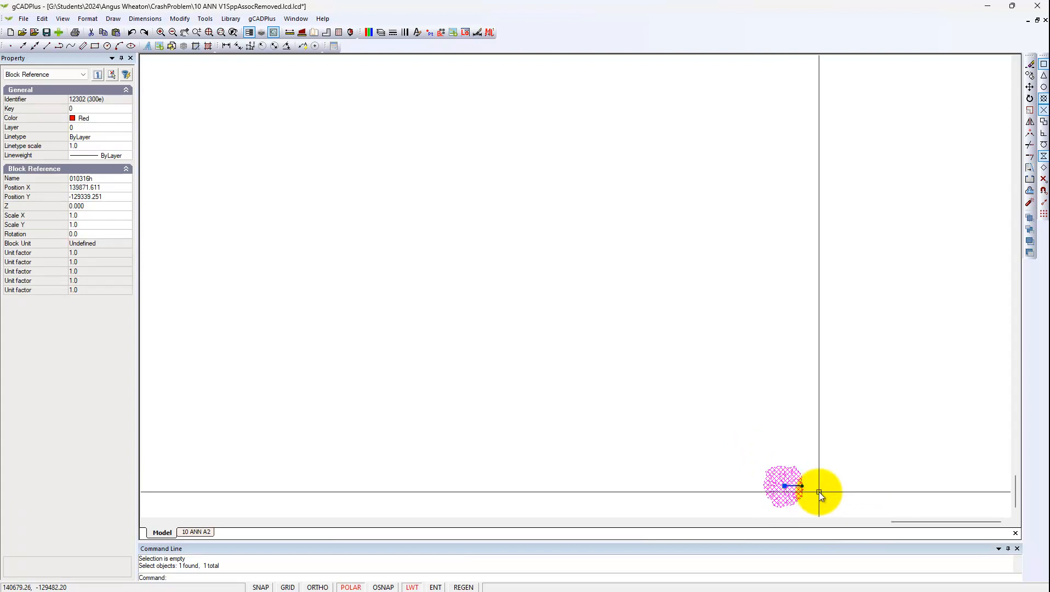
pyautogui.press('Delete')
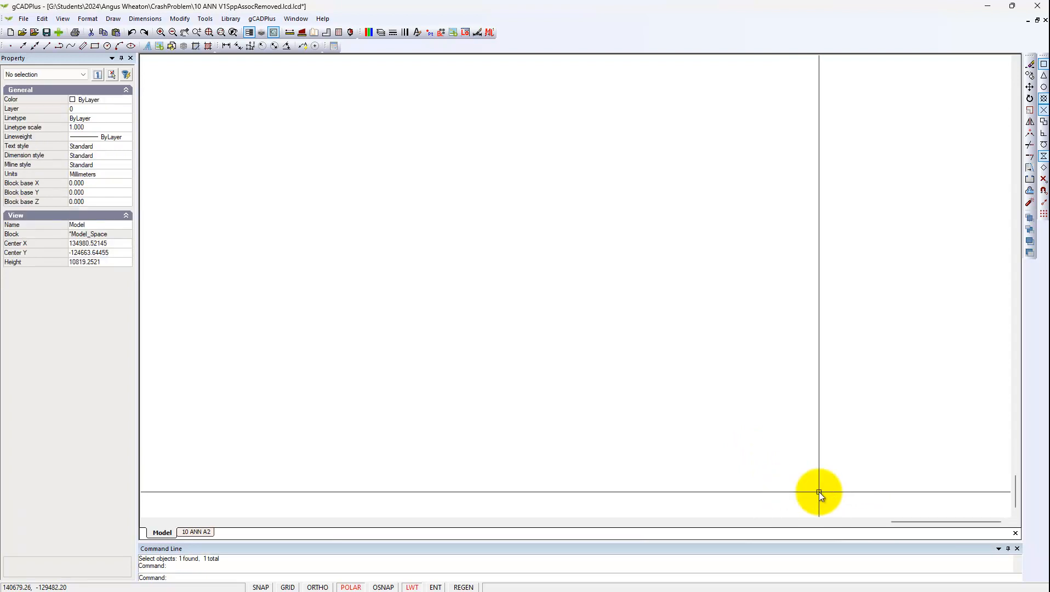
# - Regenerate the drawing so its extents update, and fit the whole garden plan in the view
pyautogui.rightClick(703, 332)
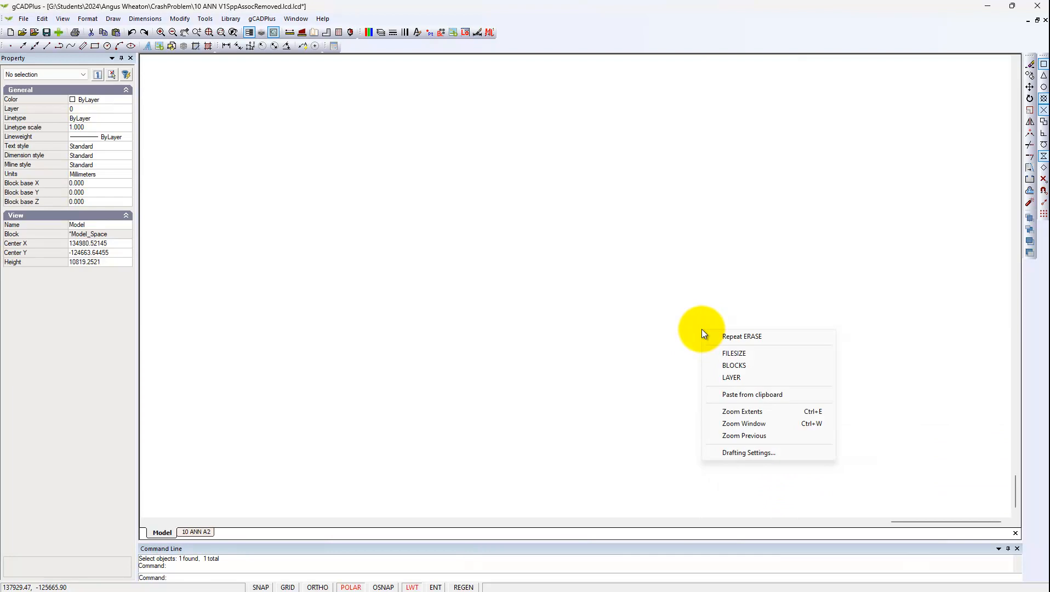
pyautogui.click(740, 412)
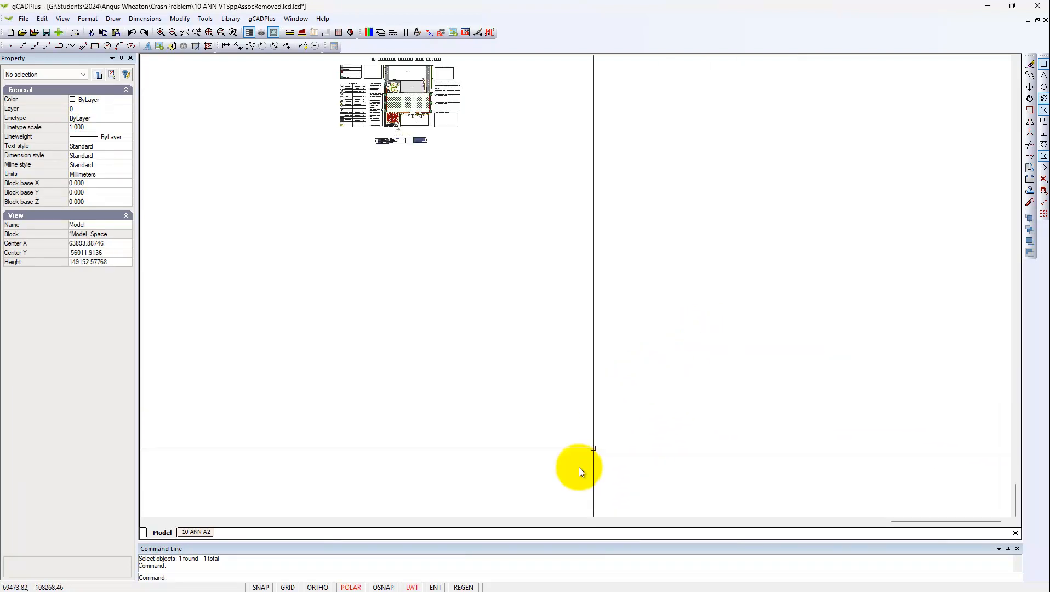
pyautogui.click(464, 587)
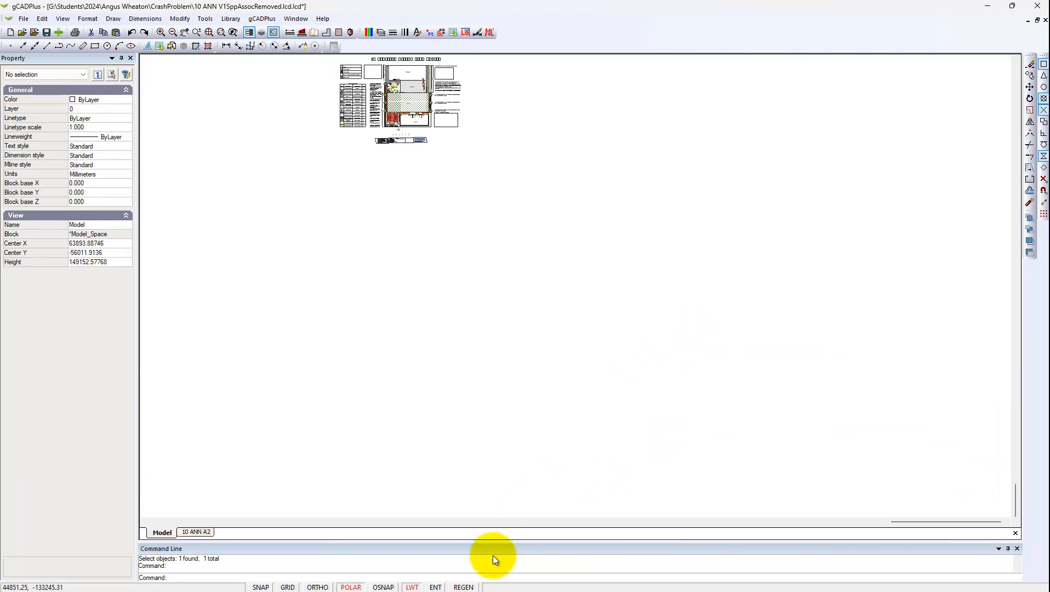
pyautogui.rightClick(637, 332)
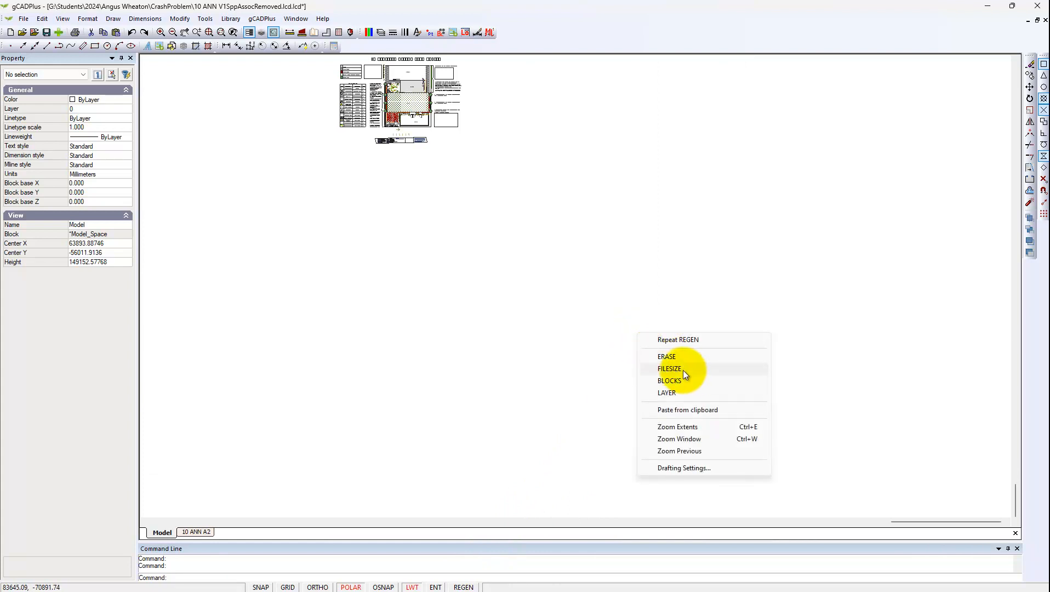
pyautogui.click(685, 428)
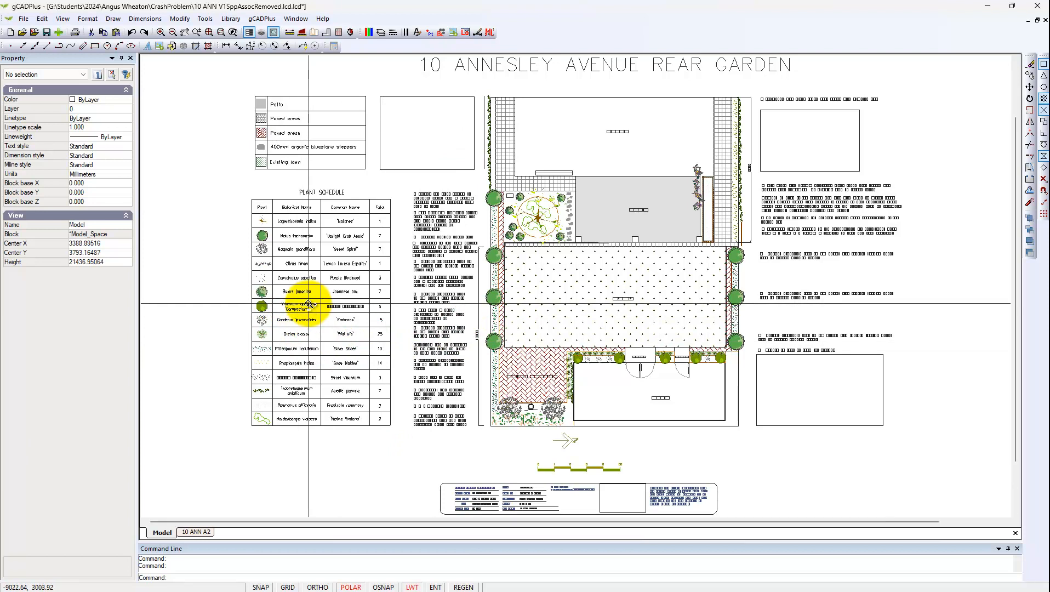
# - Check the file size of the garden plan drawing
pyautogui.scroll(2, 311, 308)
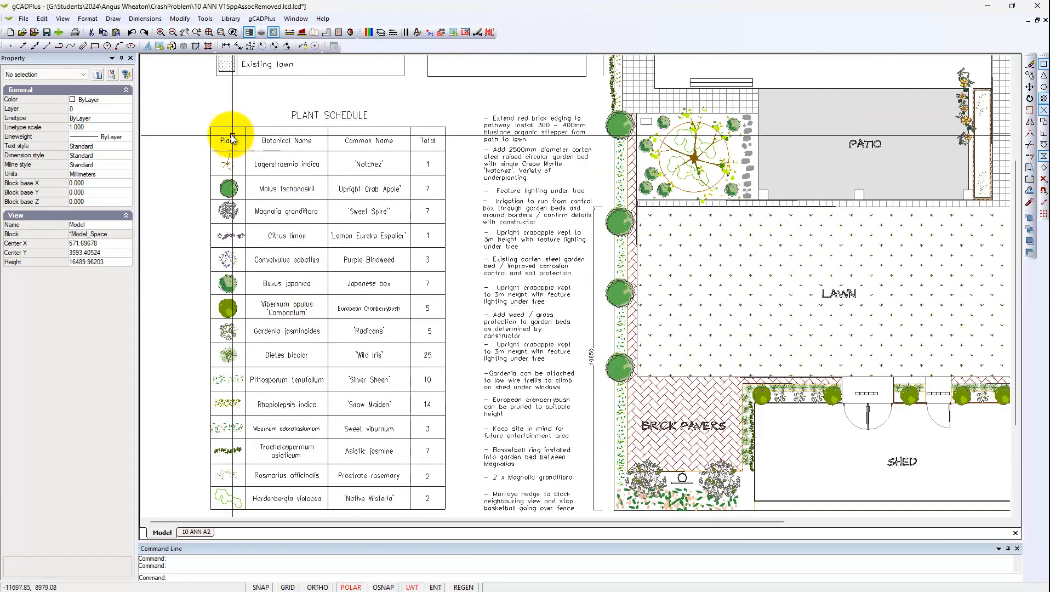
pyautogui.click(23, 19)
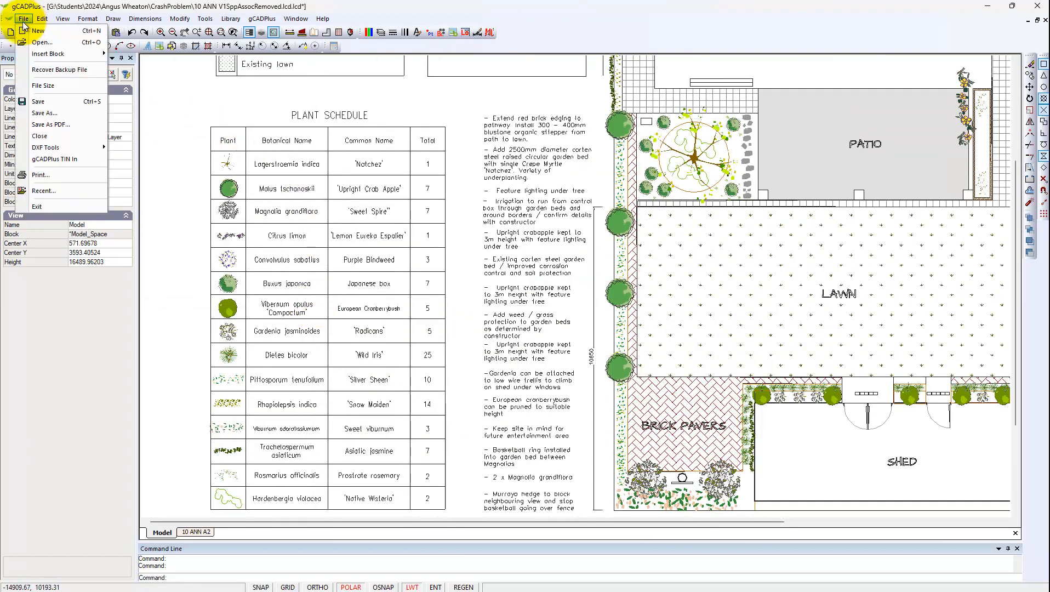
pyautogui.click(39, 70)
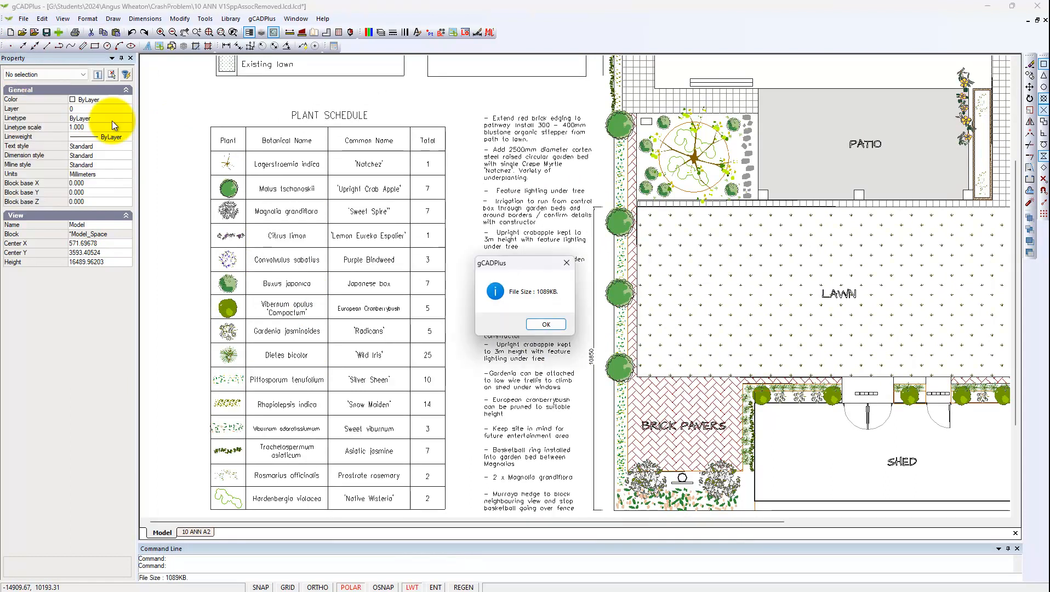
pyautogui.click(545, 324)
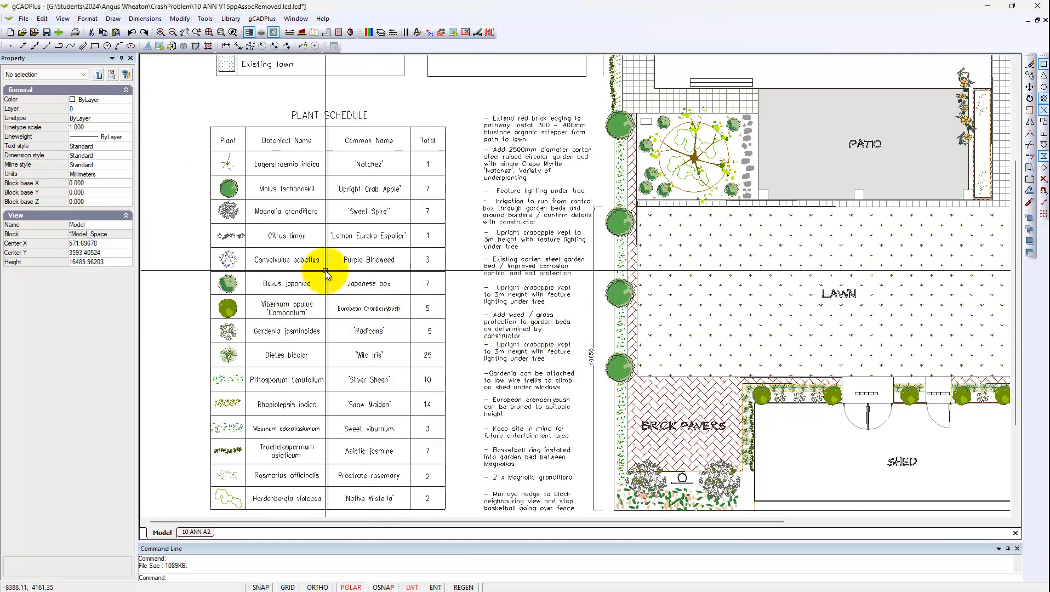
# - Copy the plant symbol in the Magnolia grandiflora row of the plant schedule to the clipboard
pyautogui.scroll(1, 246, 234)
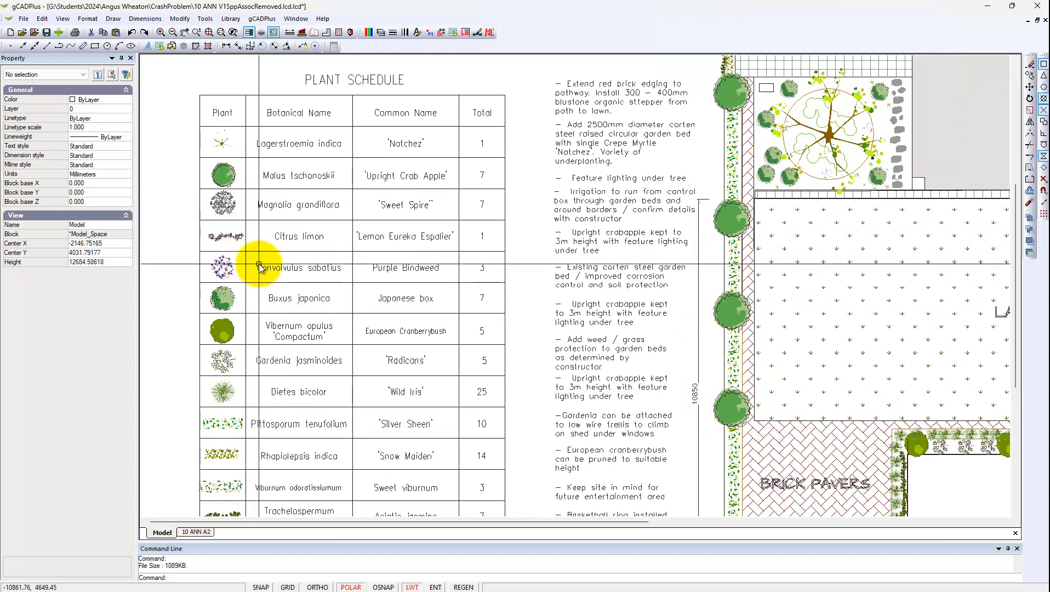
pyautogui.click(226, 185)
pyautogui.press('Escape')
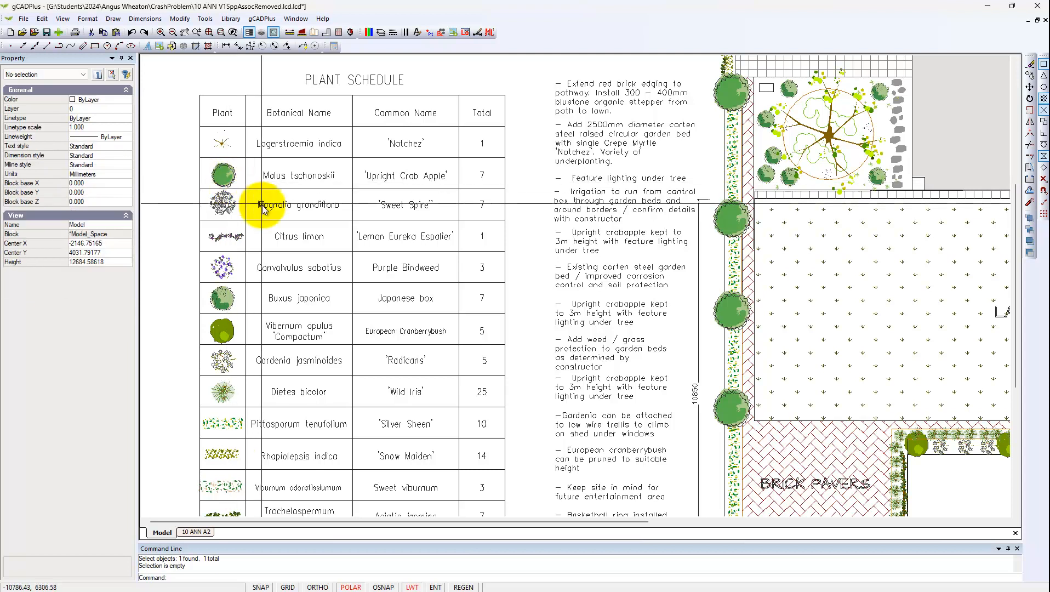
pyautogui.scroll(4, 230, 224)
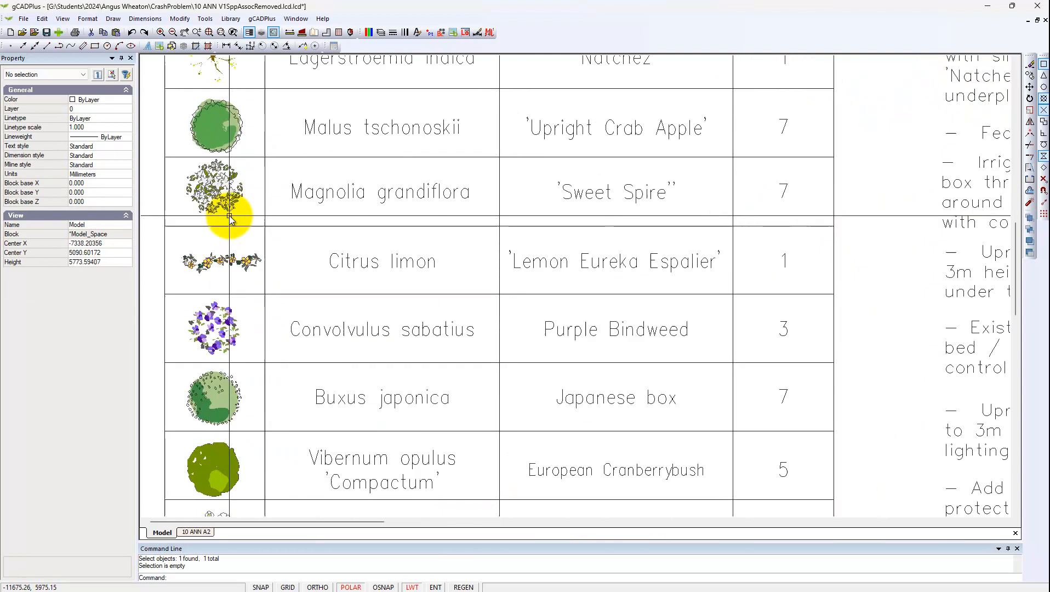
pyautogui.scroll(2, 235, 211)
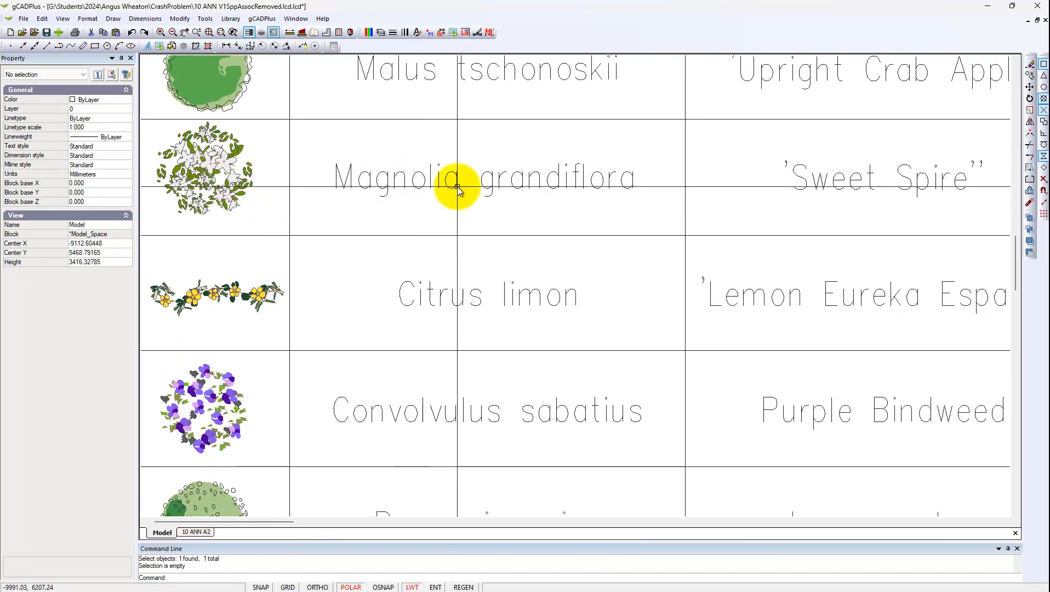
pyautogui.click(225, 201)
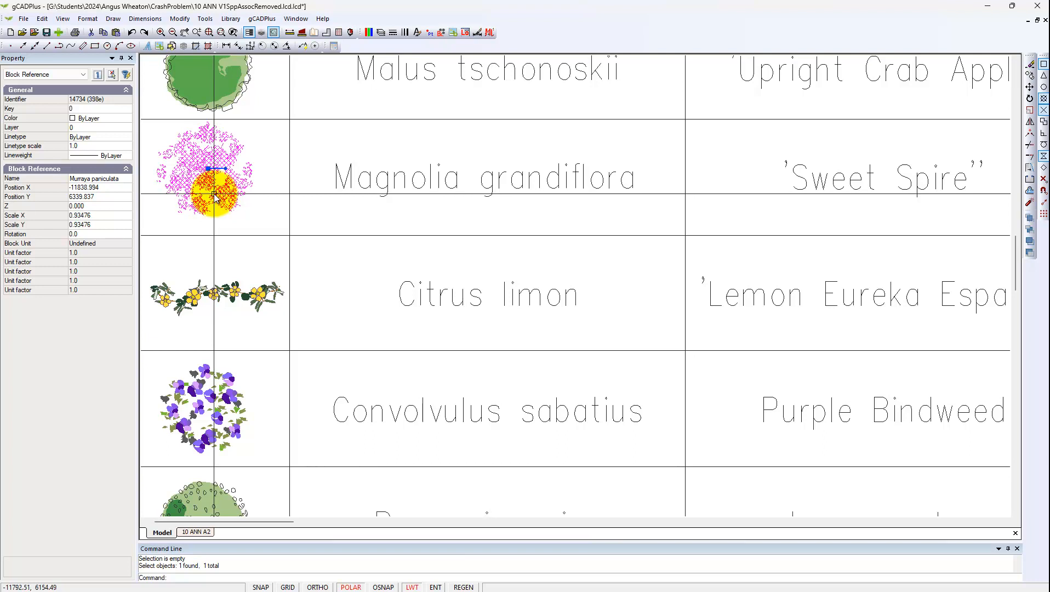
pyautogui.rightClick(214, 196)
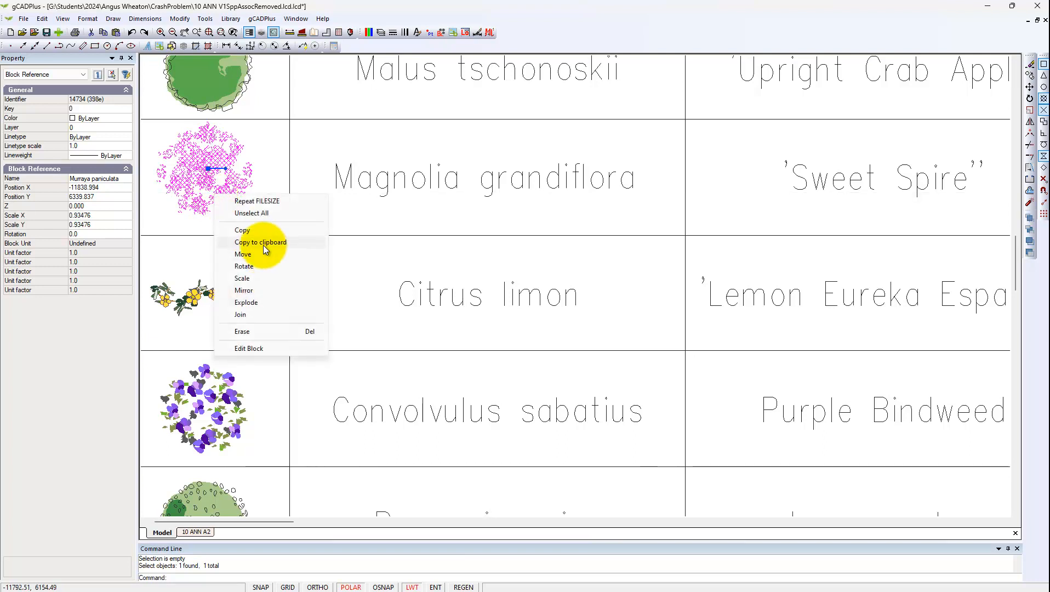
pyautogui.click(265, 248)
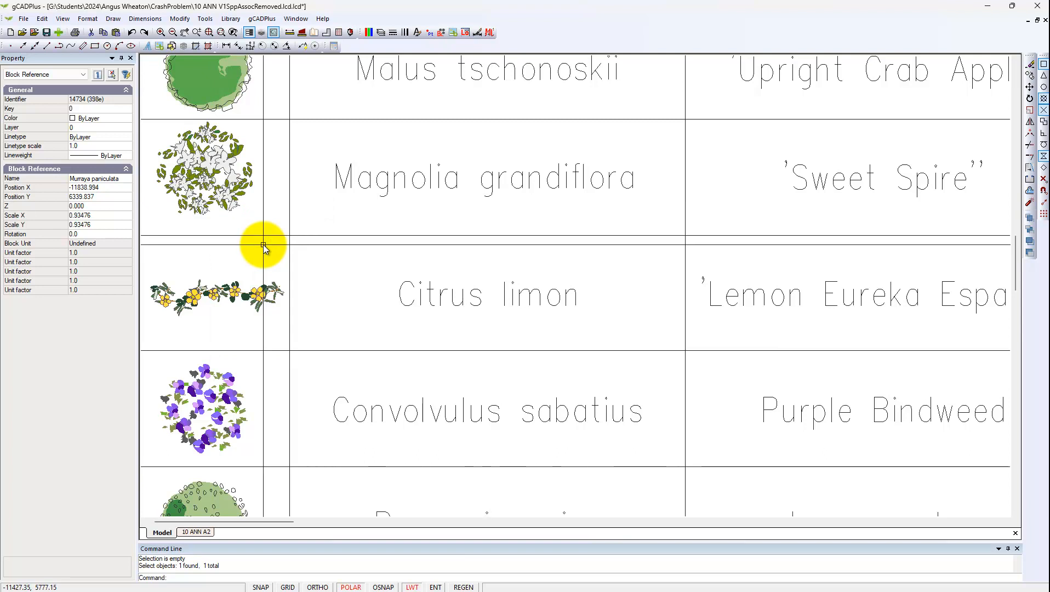
# - Create a new blank drawing, paste the copied plant symbol at insertion point 0,0 and regenerate the display
pyautogui.click(11, 32)
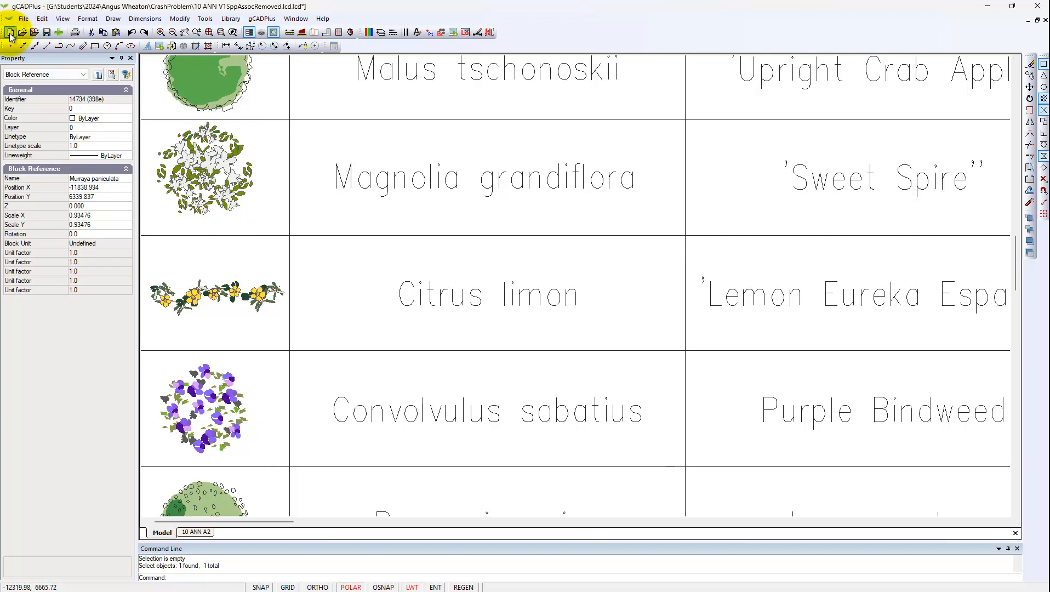
pyautogui.click(778, 391)
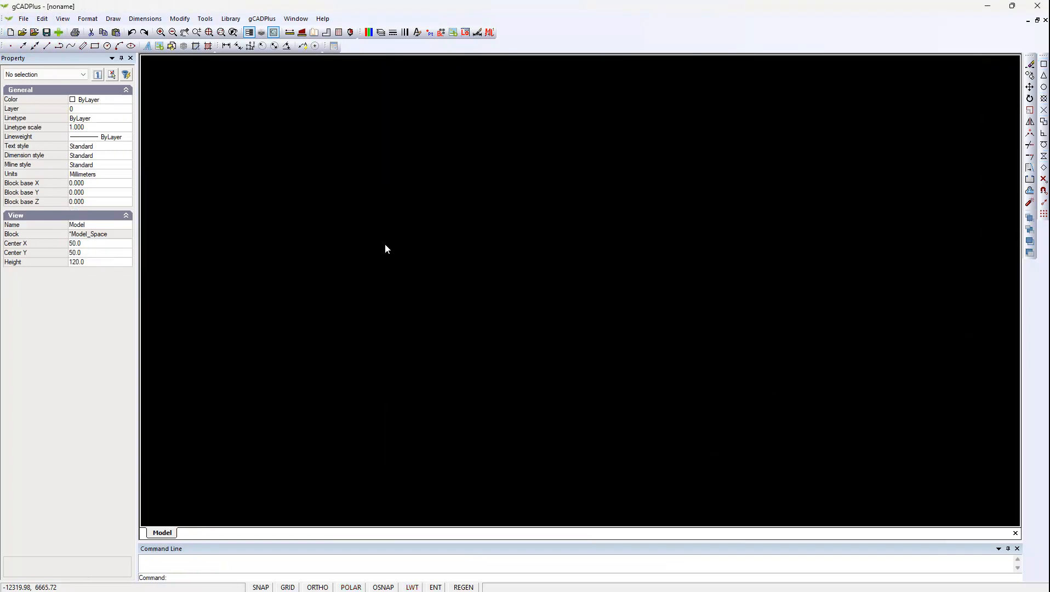
pyautogui.rightClick(385, 244)
pyautogui.click(432, 253)
pyautogui.write('0,0')
pyautogui.press('Return')
pyautogui.rightClick(386, 350)
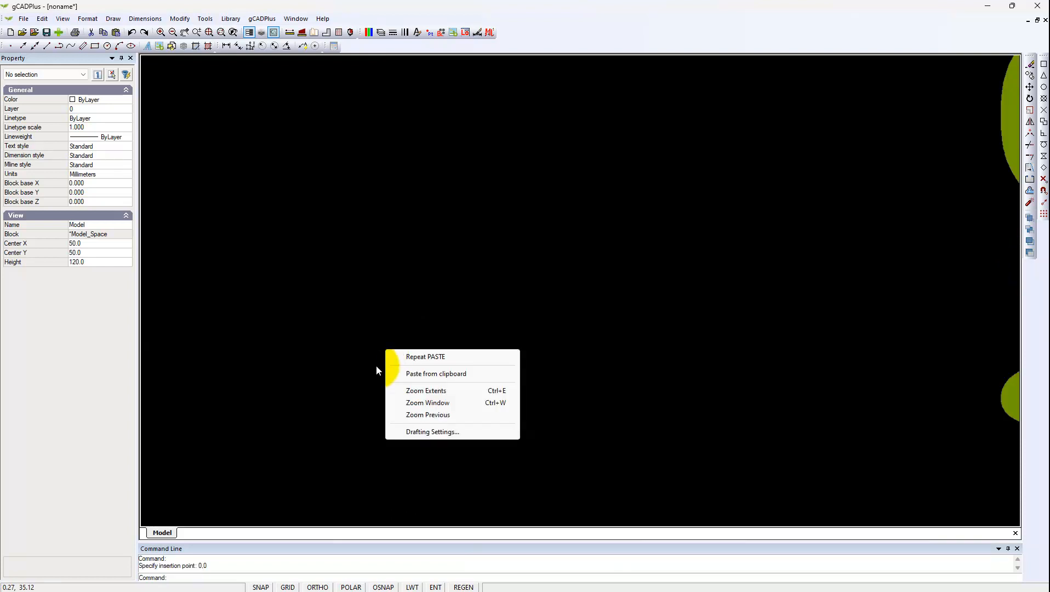
pyautogui.click(412, 391)
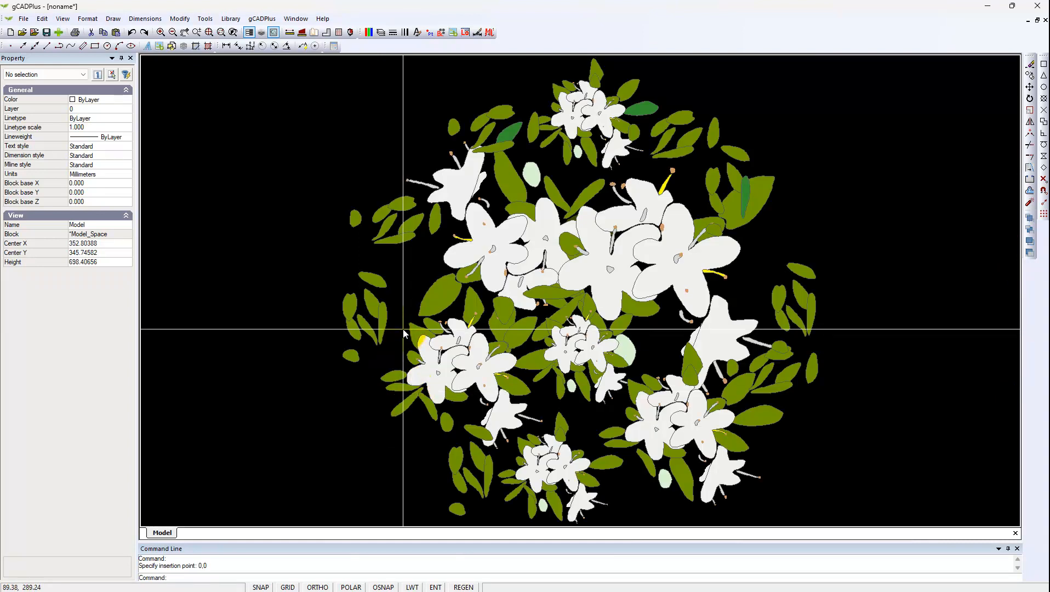
pyautogui.scroll(-1, 403, 375)
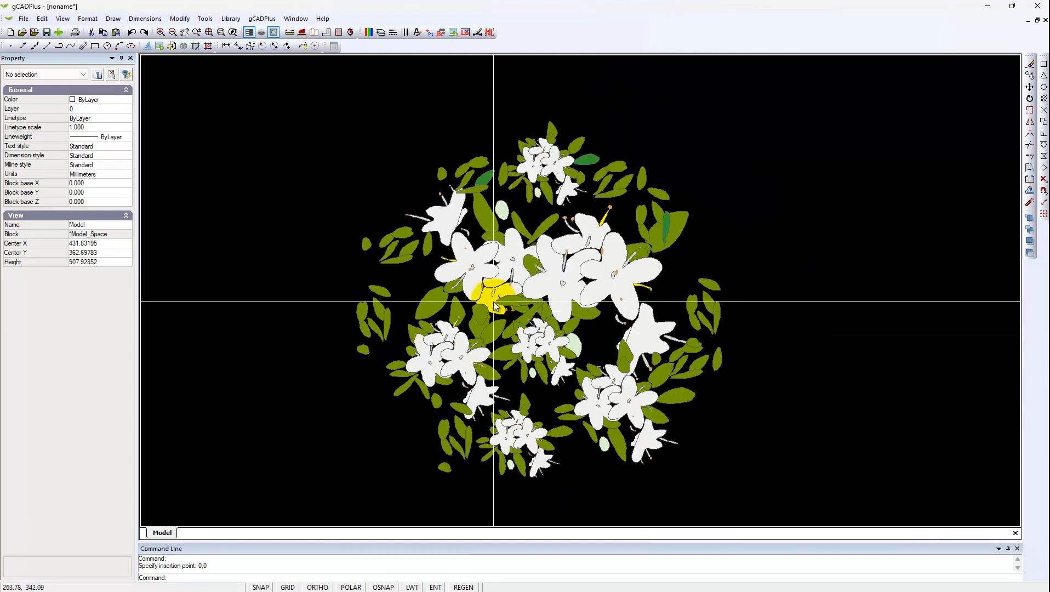
pyautogui.click(463, 587)
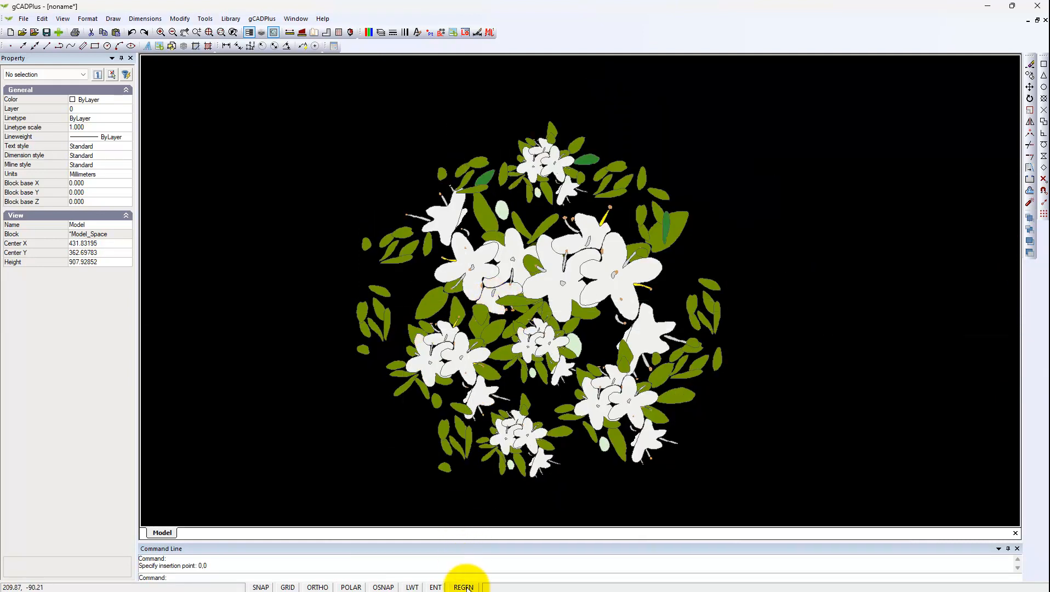
# - Check the file size of the new drawing containing the pasted plant symbol
pyautogui.click(537, 300)
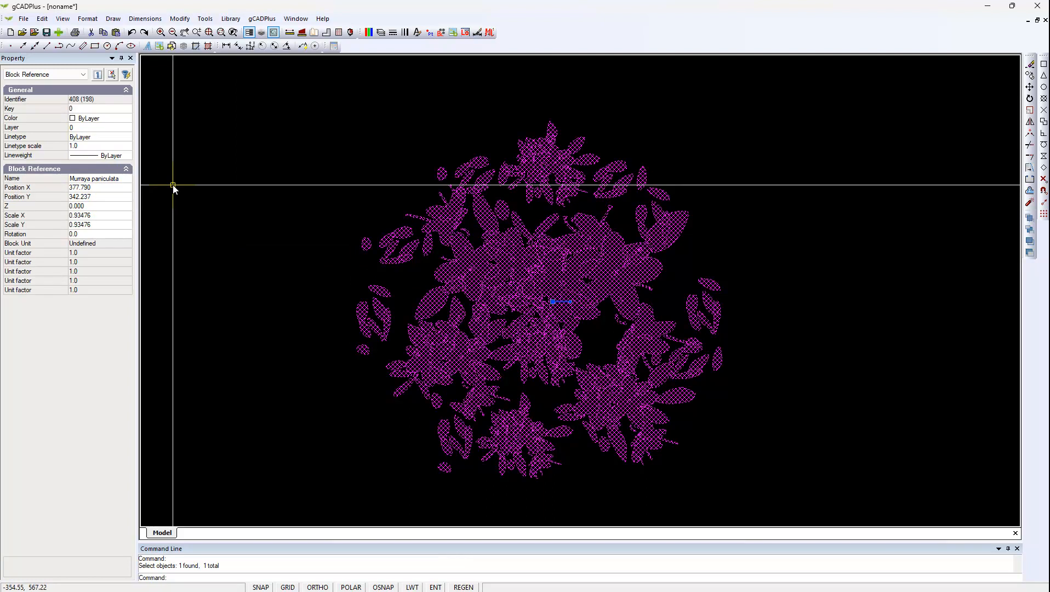
pyautogui.click(22, 19)
pyautogui.click(43, 86)
pyautogui.click(558, 325)
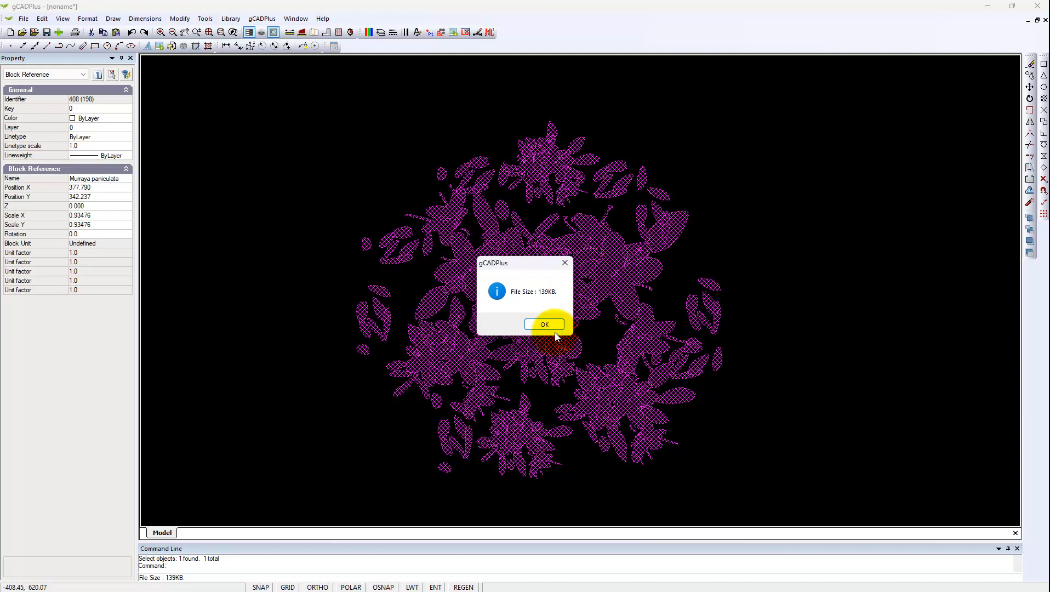
pyautogui.click(565, 263)
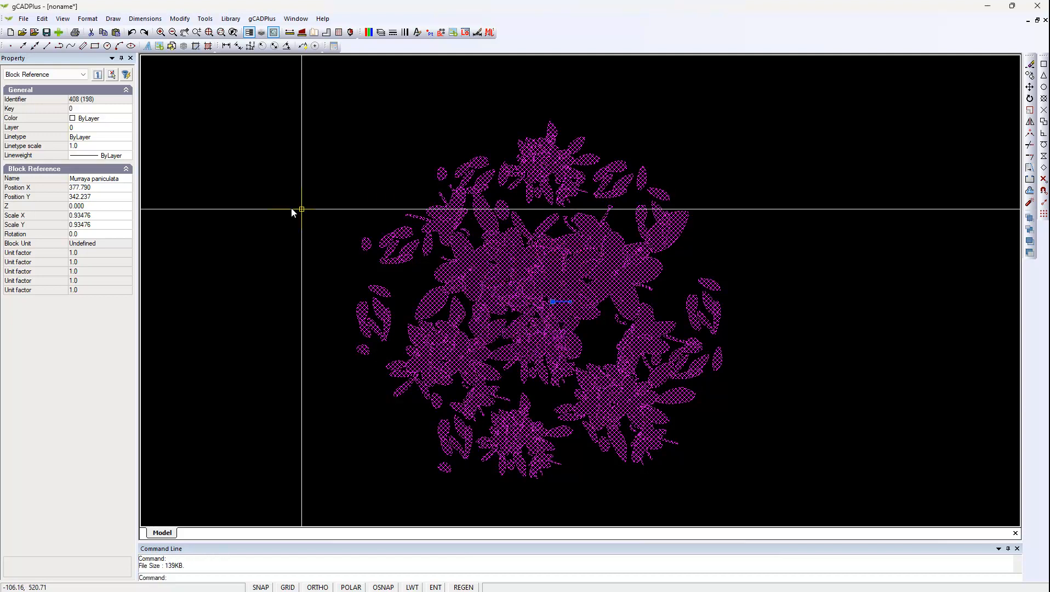
pyautogui.press('Escape')
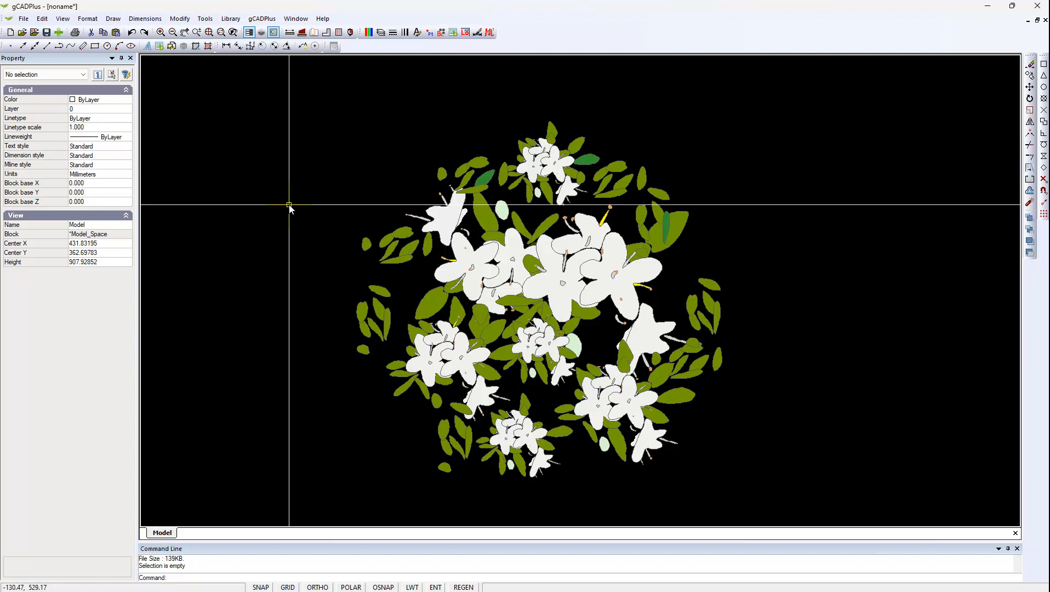
# - Close the new drawing containing the pasted plant symbol without saving it
pyautogui.rightClick(289, 205)
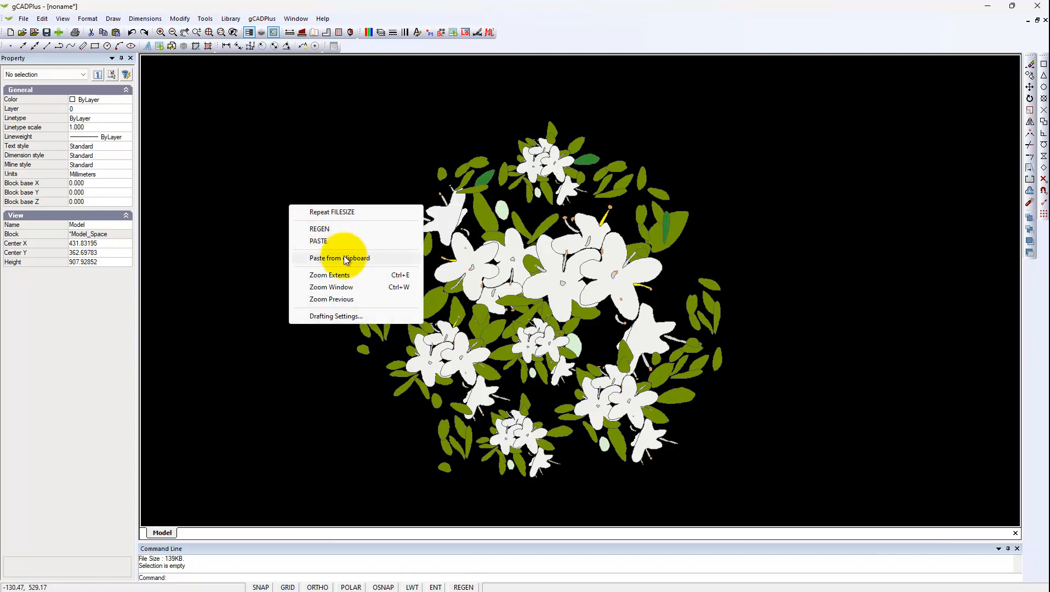
pyautogui.click(378, 368)
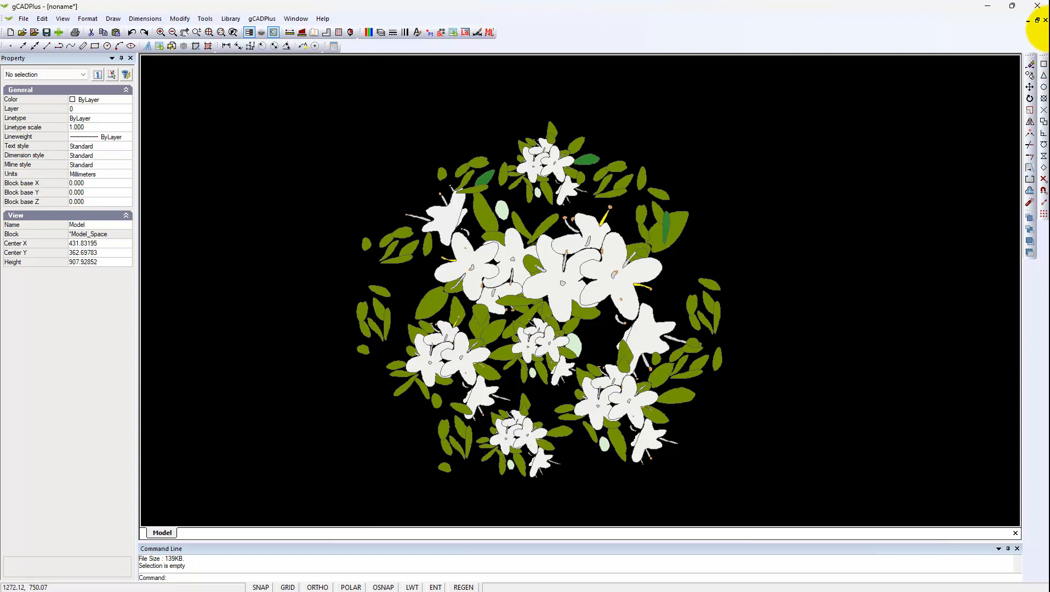
pyautogui.click(1045, 20)
pyautogui.click(525, 320)
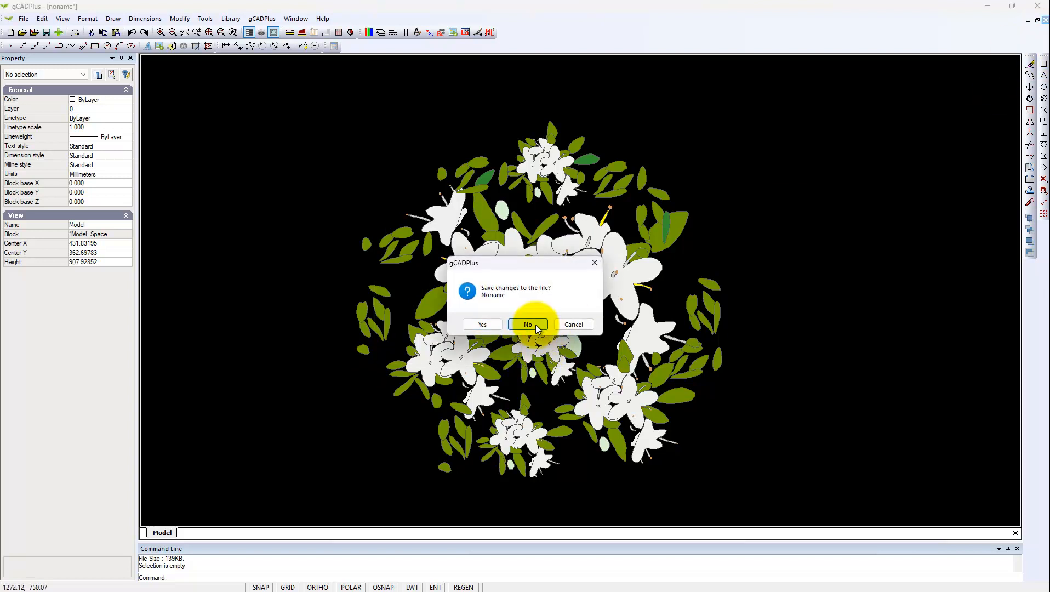
# - Inspect the block properties of the Citrus limon and Convolvulus sabatius symbols in the plant schedule, deselecting each one
pyautogui.scroll(-3, 226, 189)
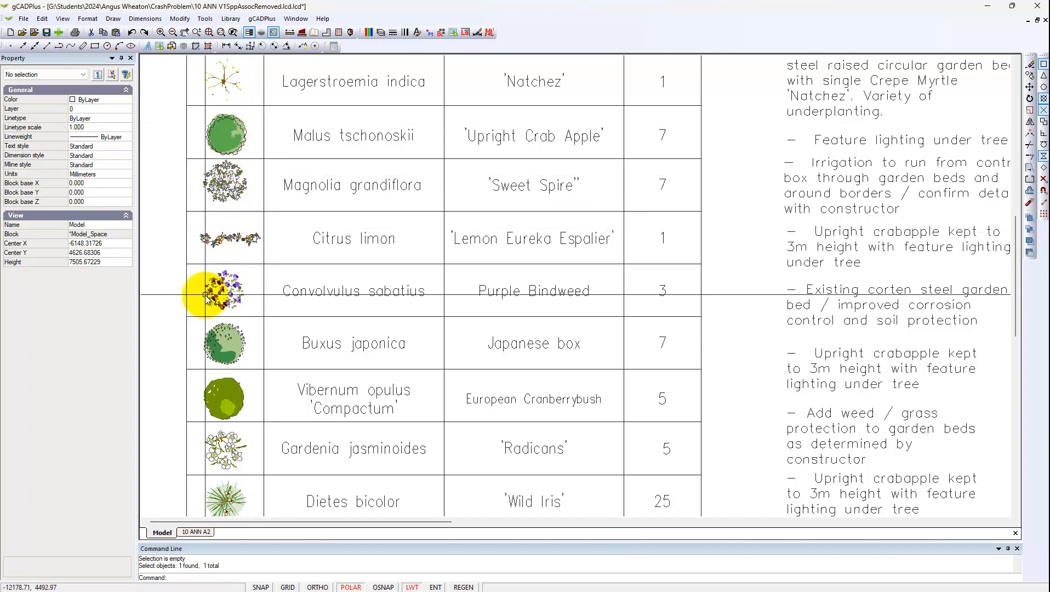
pyautogui.scroll(4, 232, 258)
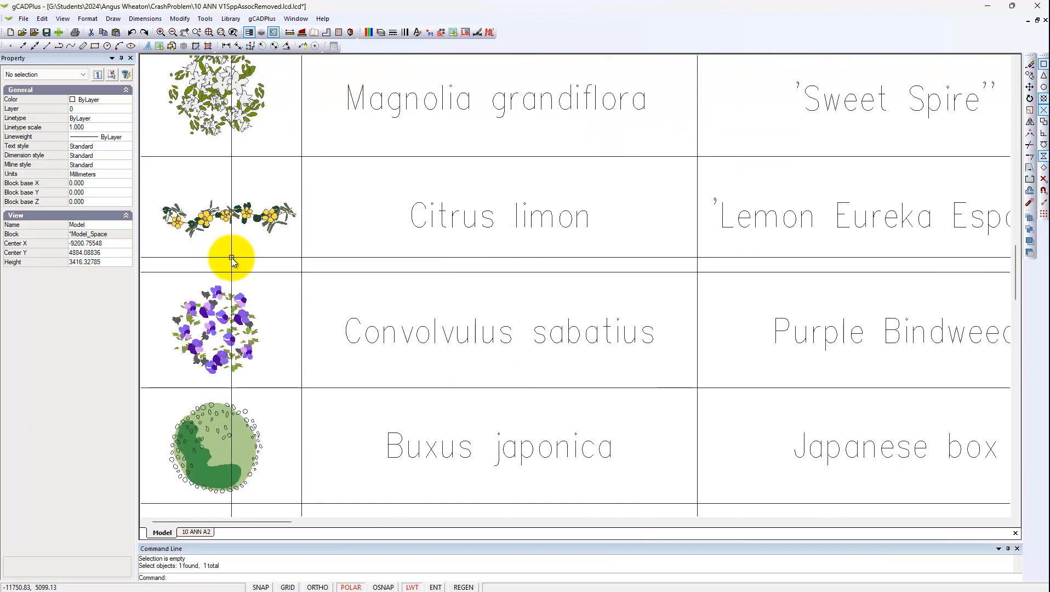
pyautogui.click(270, 219)
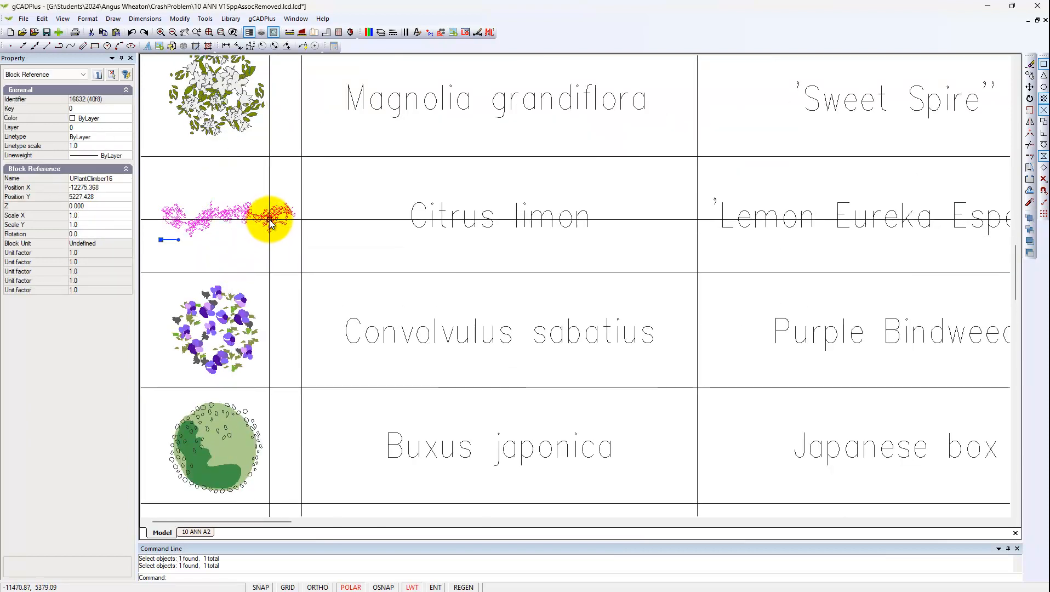
pyautogui.press('Escape')
pyautogui.scroll(-3, 277, 262)
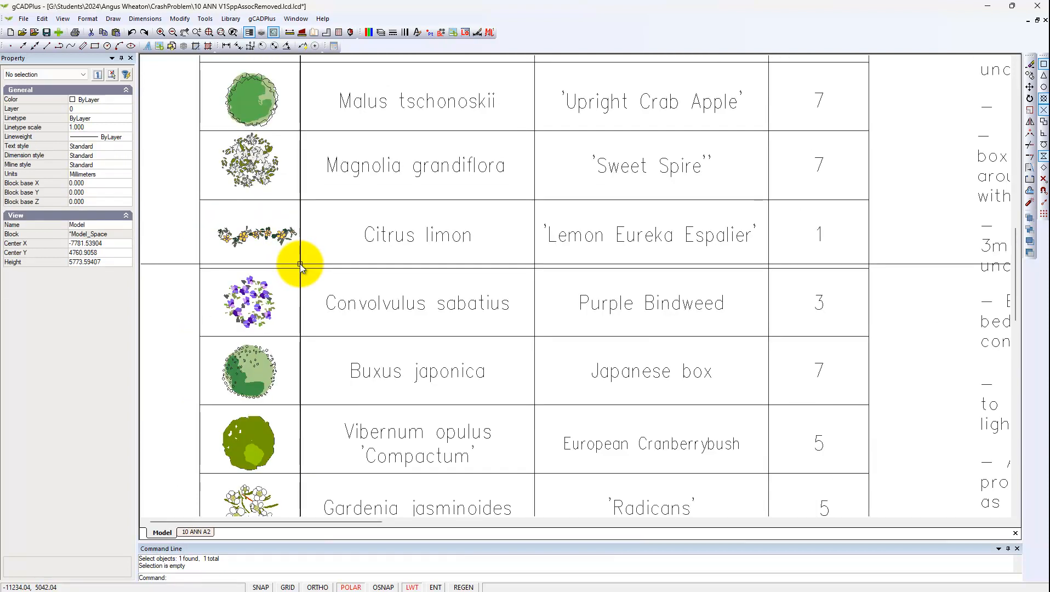
pyautogui.scroll(-2, 300, 265)
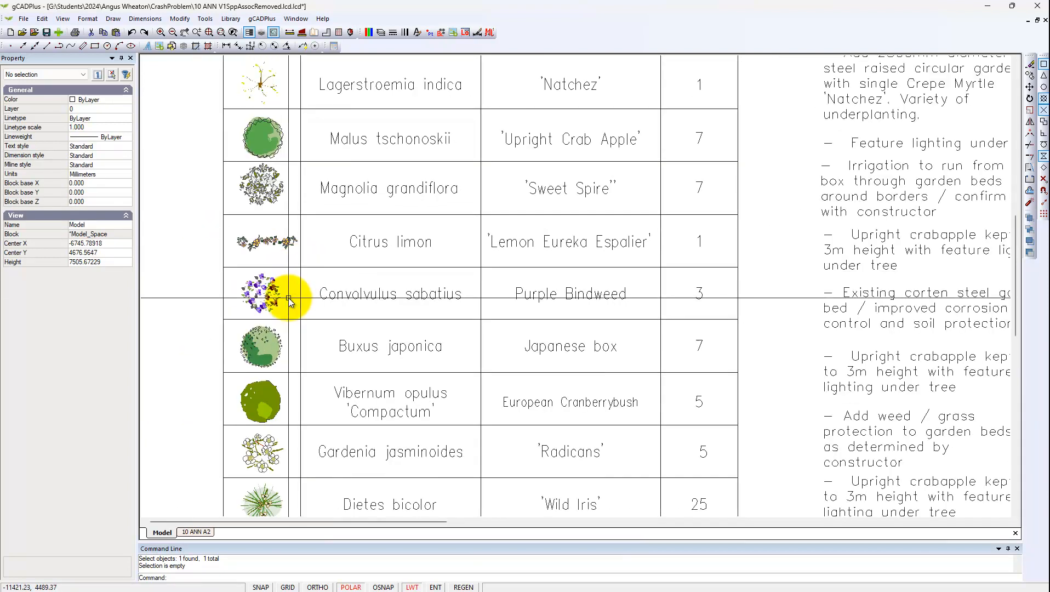
pyautogui.click(271, 300)
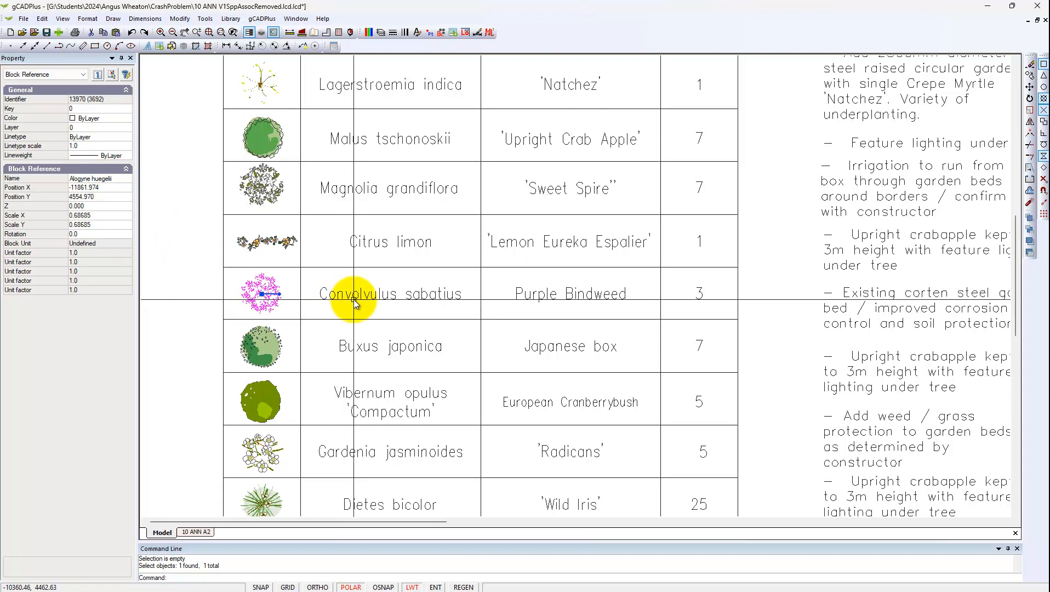
pyautogui.press('Escape')
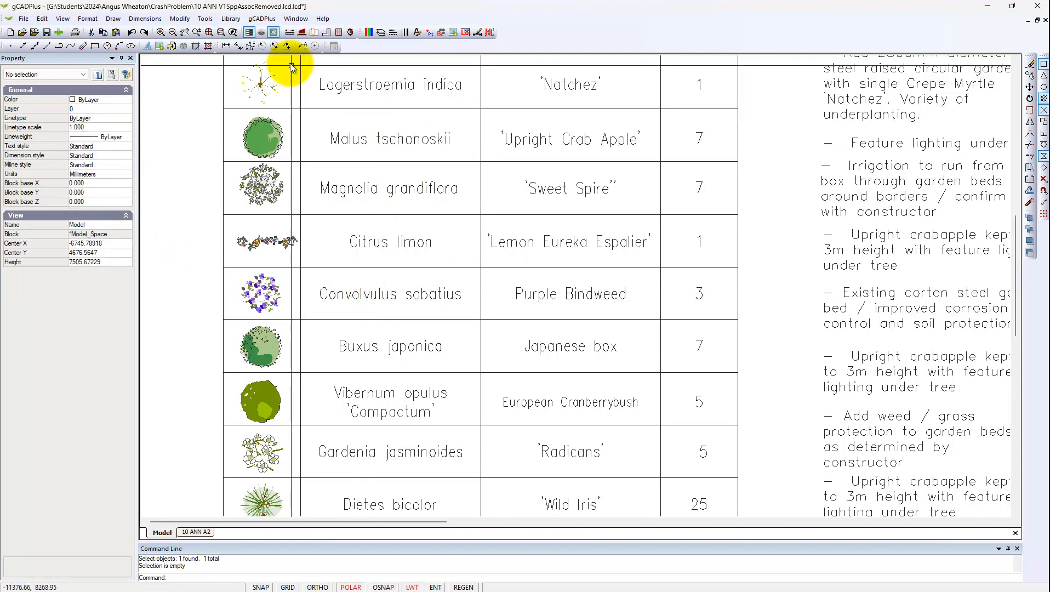
# - Preview UPlantSymbol15.lcd and UPlantSymbol16.lcd in the Standard plant library without inserting either symbol
pyautogui.click(231, 19)
pyautogui.moveTo(257, 31)
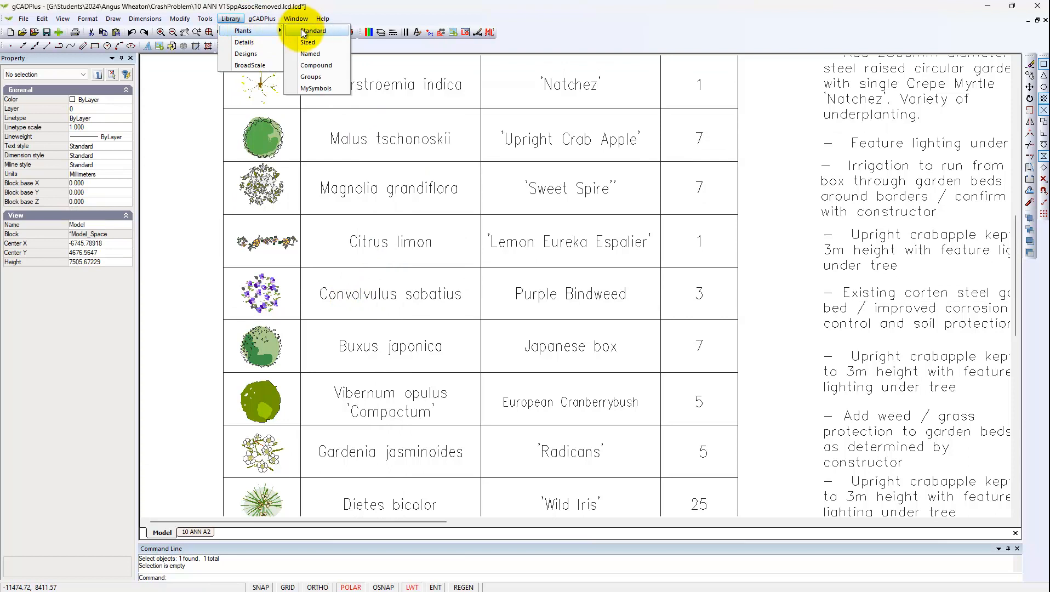
pyautogui.click(316, 32)
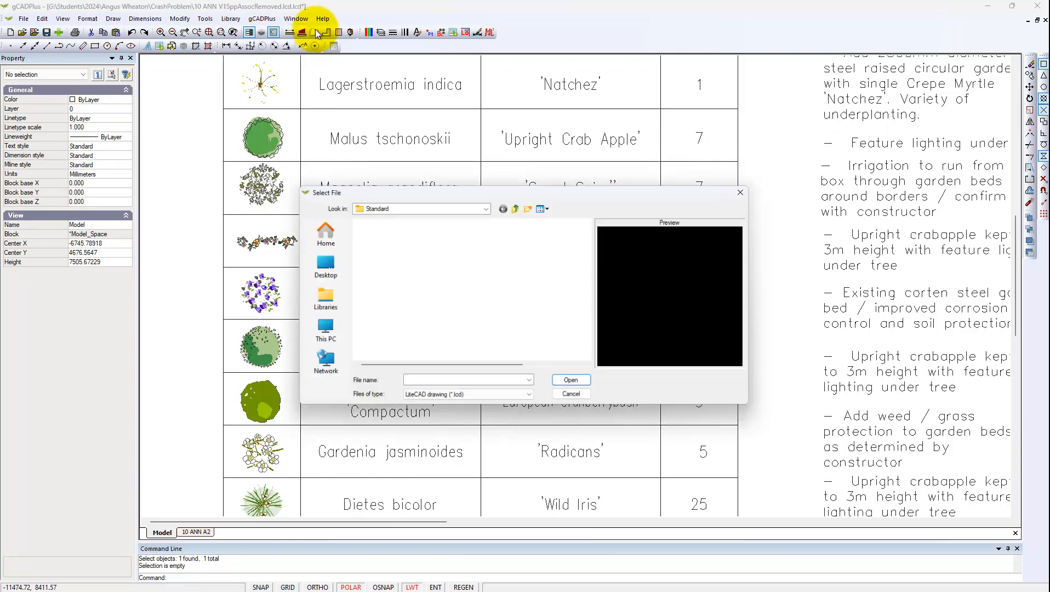
pyautogui.scroll(-3, 417, 307)
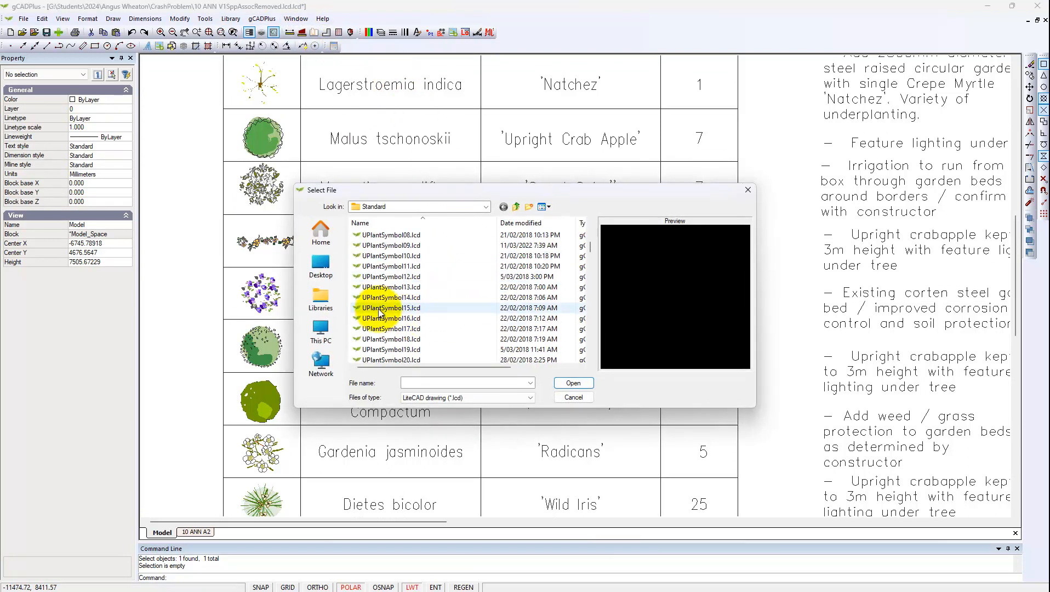
pyautogui.click(389, 310)
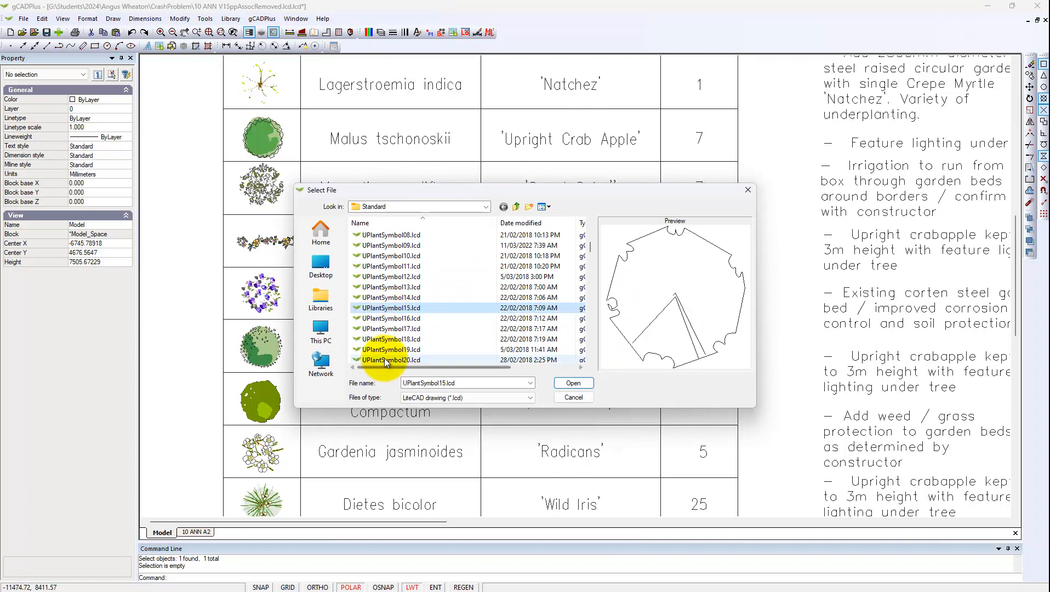
pyautogui.click(390, 319)
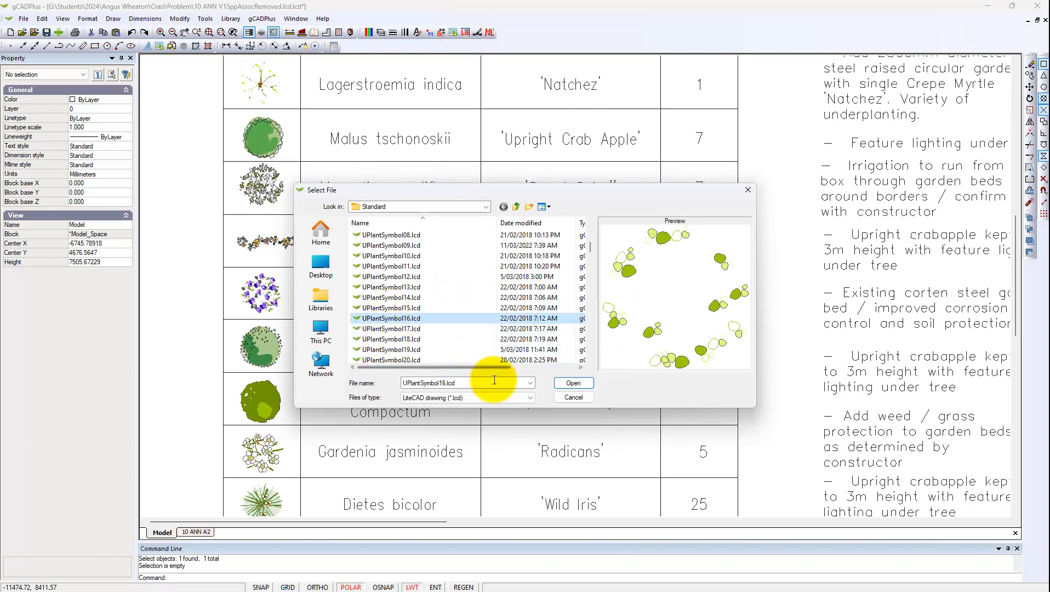
pyautogui.click(573, 397)
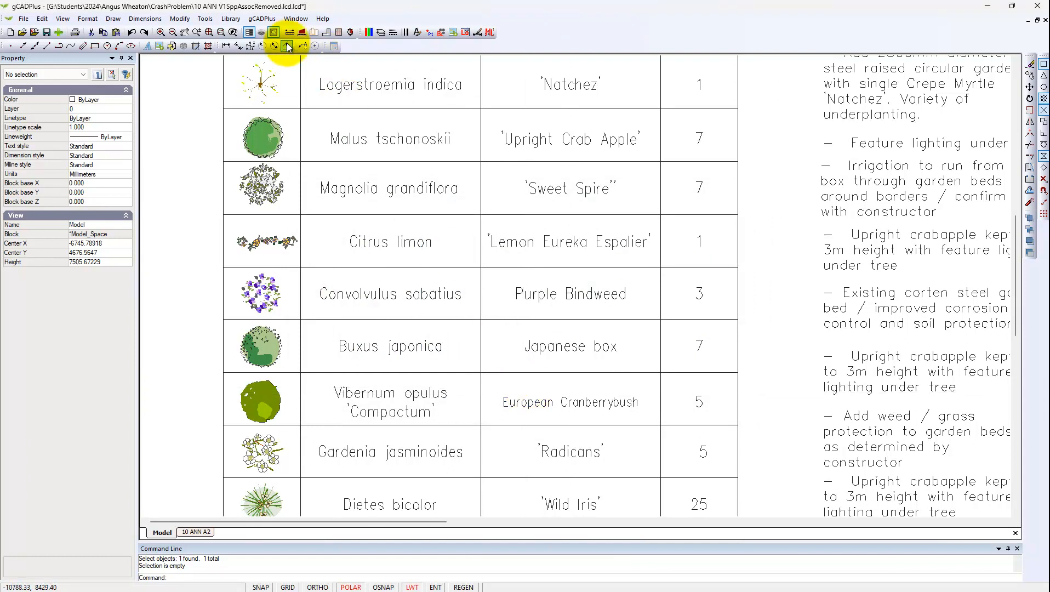
# - Check the previews and file sizes of Agapanthus, Achillea filipendula and Acacia iteaphylla in the Named plant library, without inserting any
pyautogui.click(230, 18)
pyautogui.moveTo(260, 32)
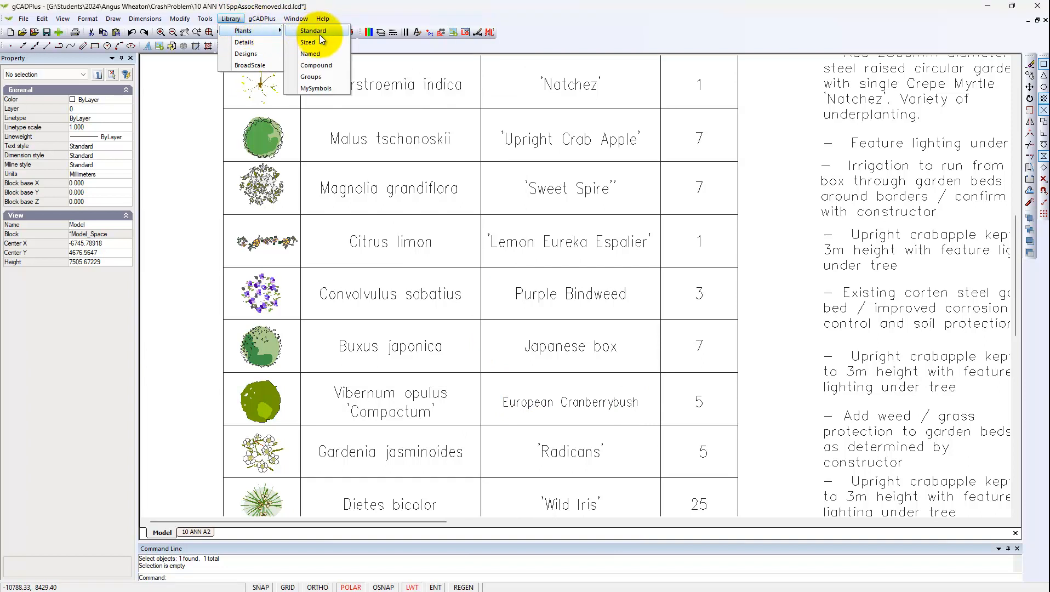
pyautogui.click(305, 54)
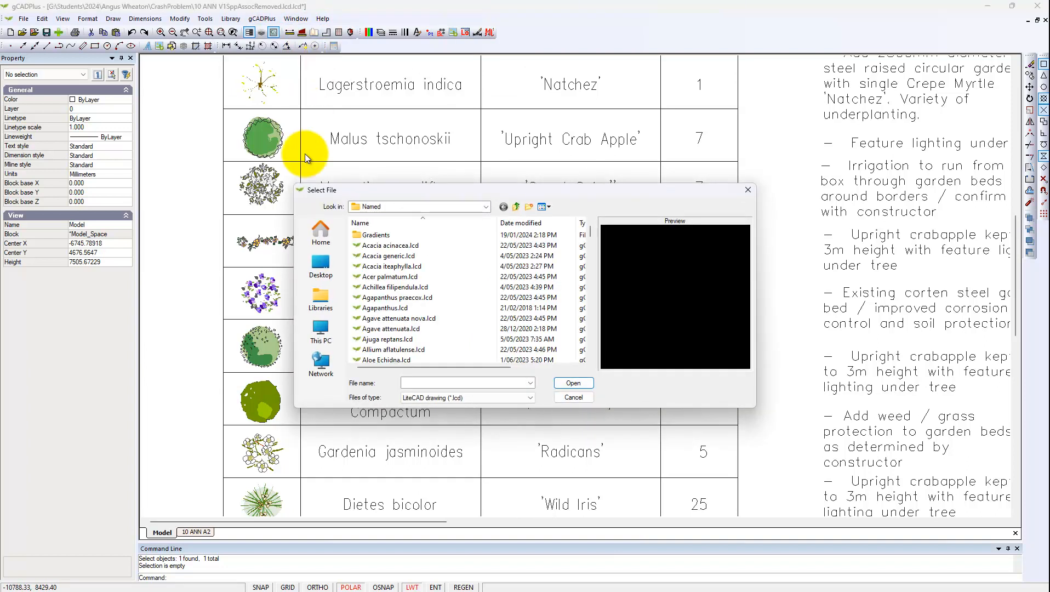
pyautogui.click(392, 309)
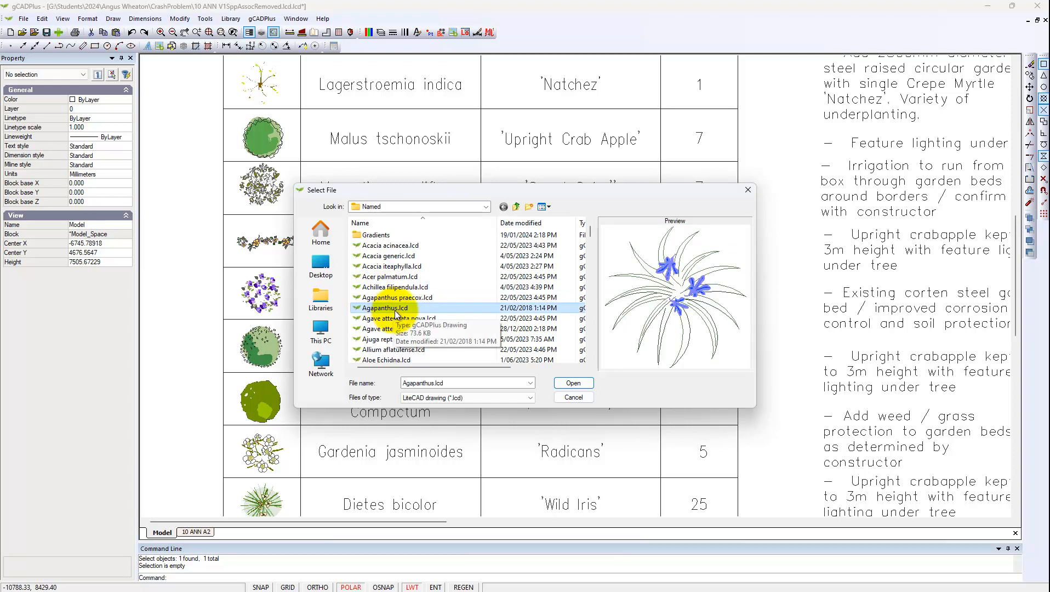
pyautogui.click(395, 289)
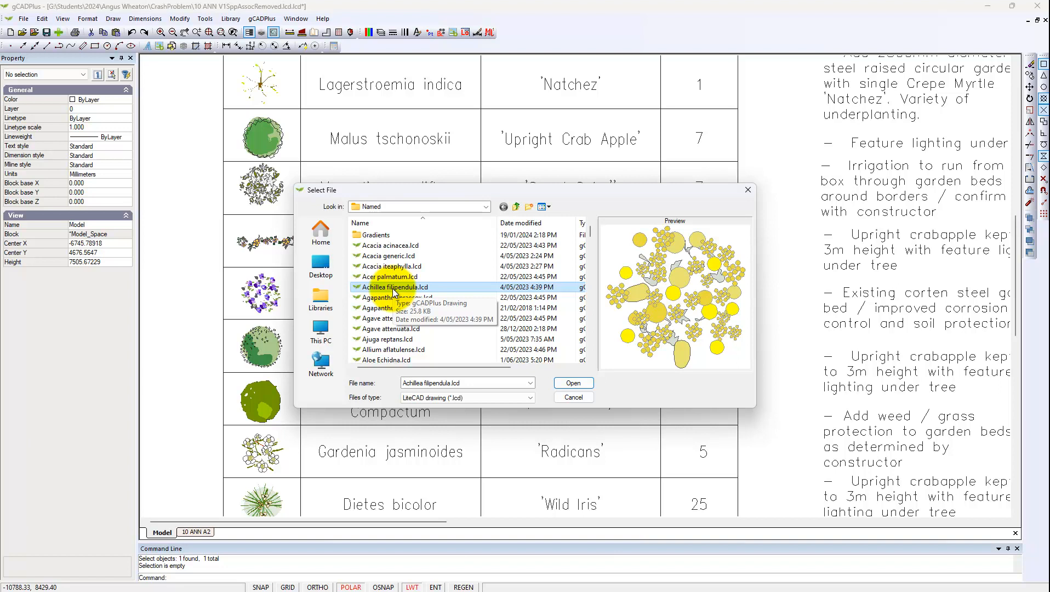
pyautogui.press('Down')
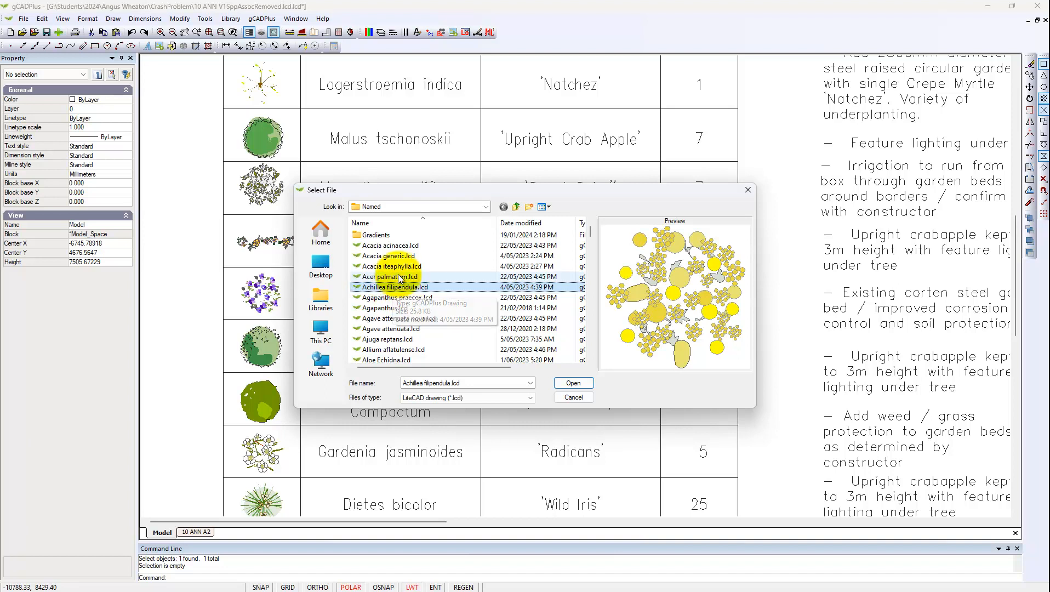
pyautogui.click(400, 267)
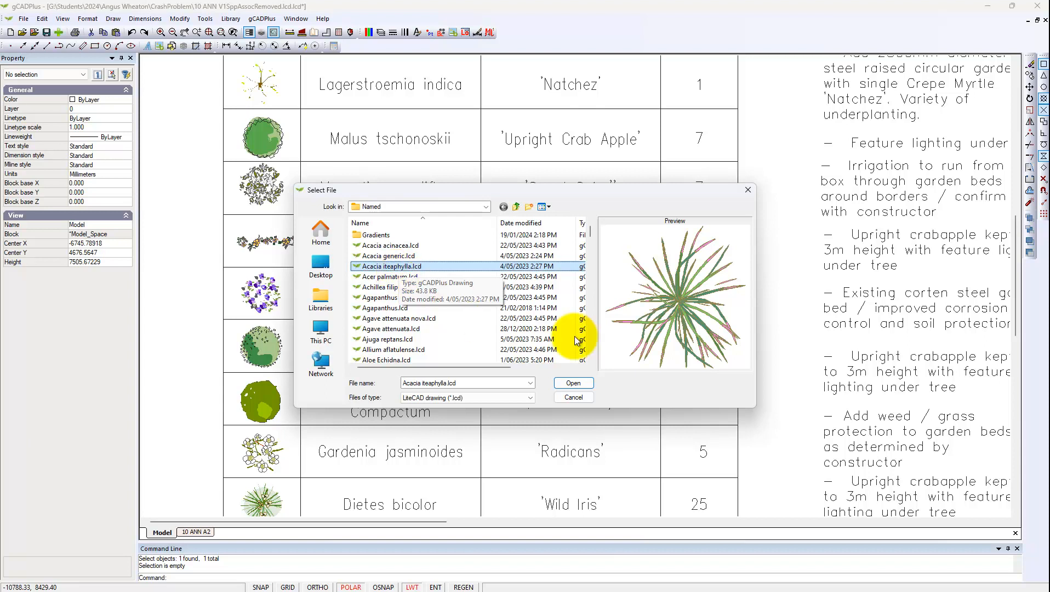
pyautogui.click(575, 397)
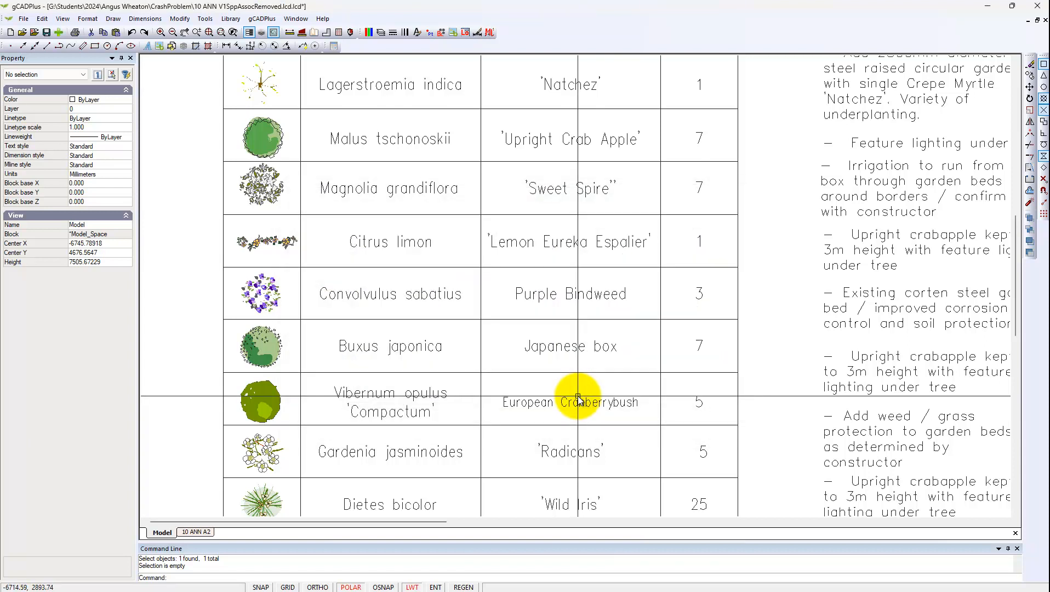